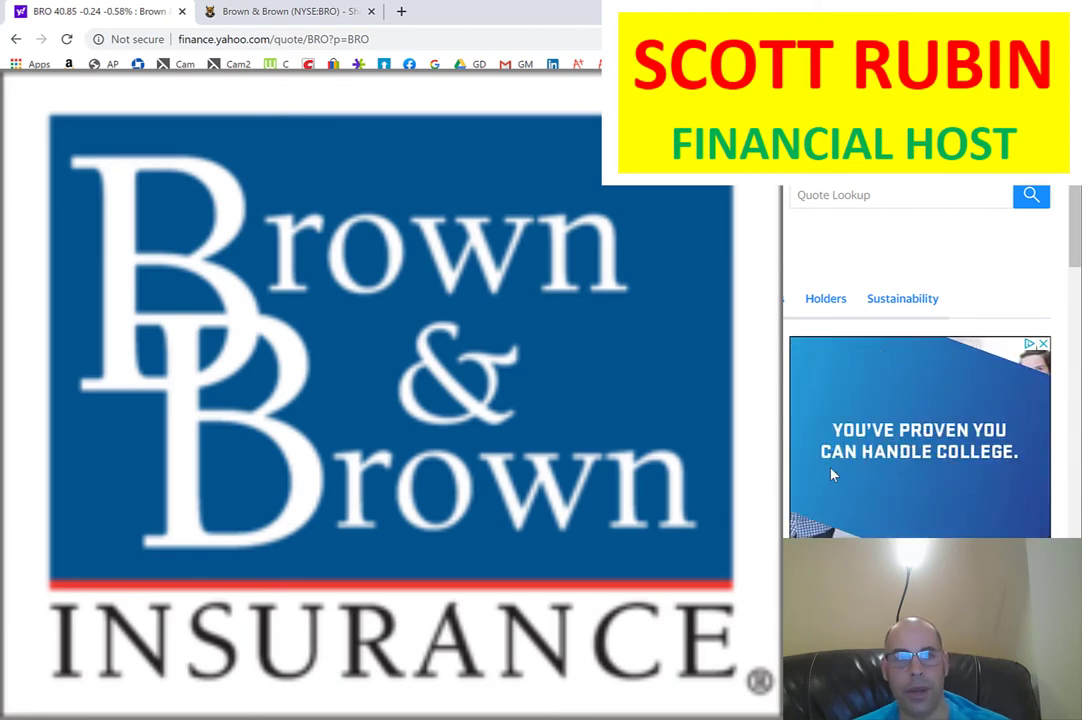
# Find Brown & Brown's market cap on Yahoo Finance and enter it as 11.58 in cell D11 of the Excel model
pyautogui.scroll(-3, 648, 487)
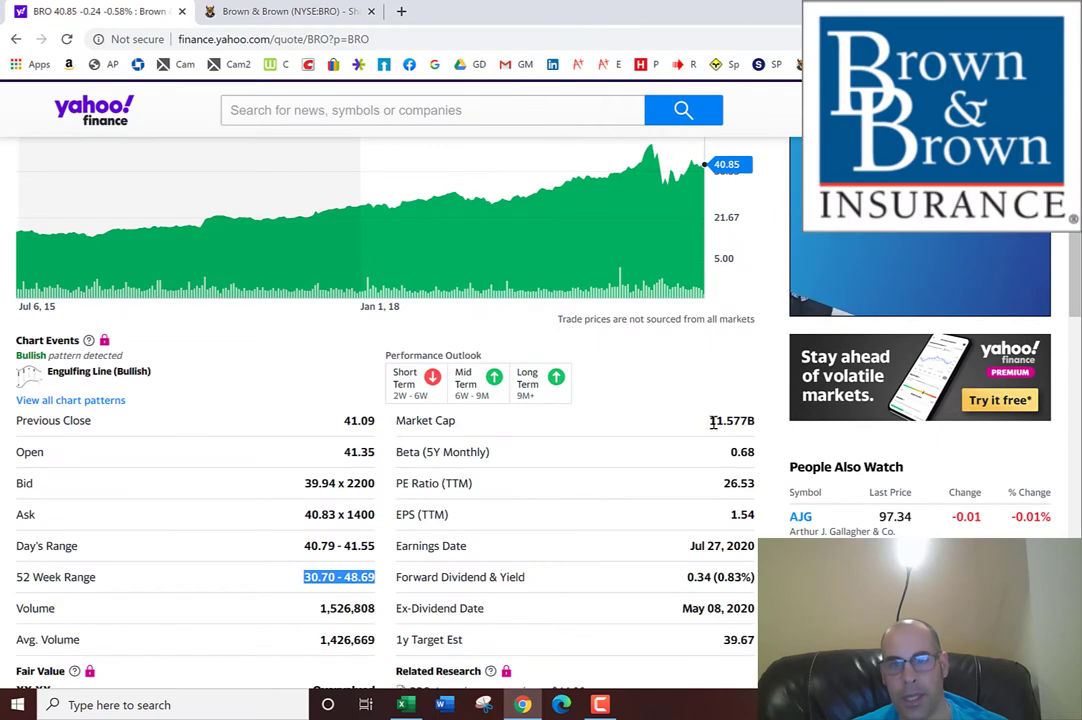
pyautogui.moveTo(712, 421); pyautogui.dragTo(740, 421)
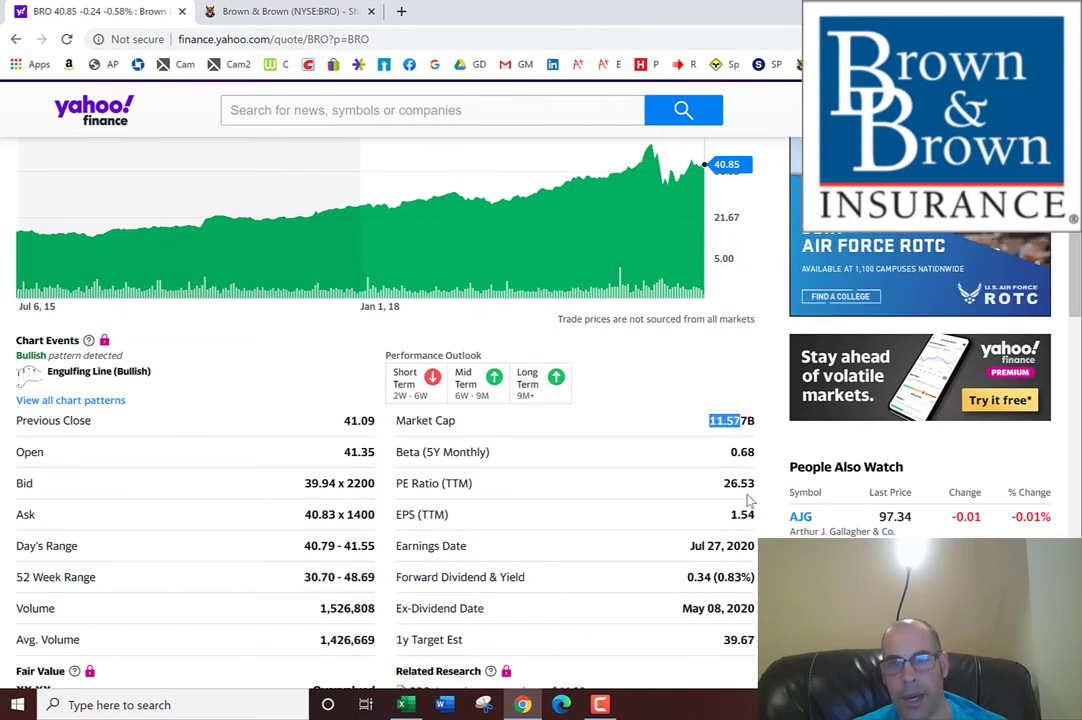
pyautogui.hotkey('alt', 'Tab')
pyautogui.write('11.58')
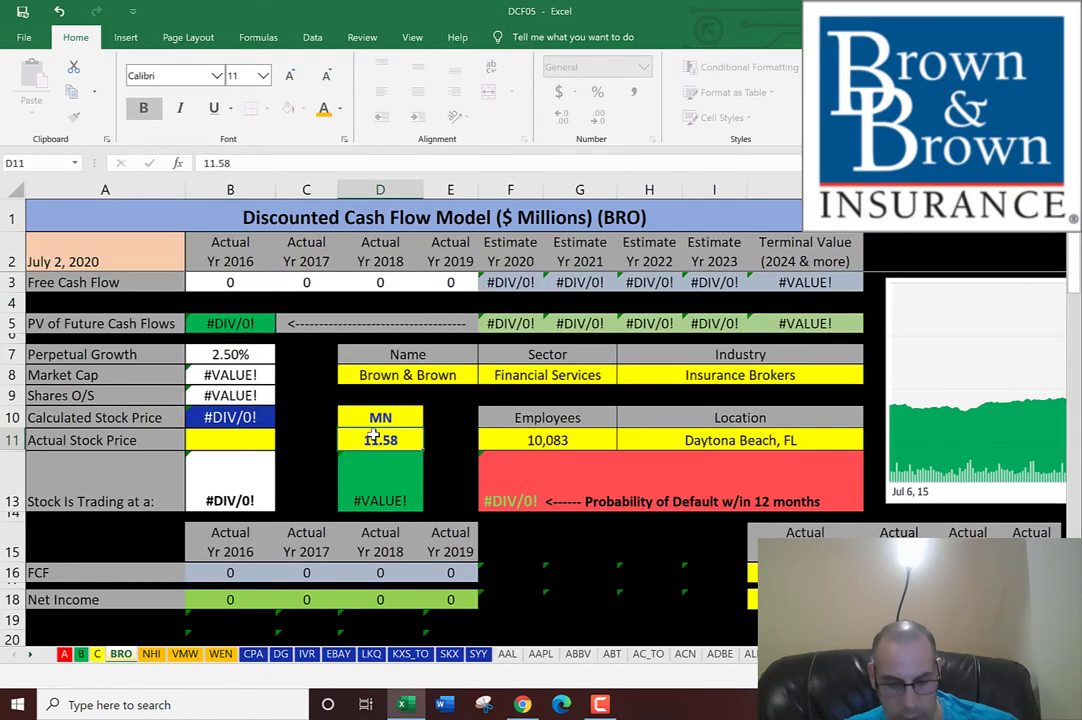
pyautogui.press('Return')
# Copy the current BRO share price, 40.85, from Yahoo Finance into the Actual Stock Price cell of the Excel model
pyautogui.hotkey('alt', 'Tab')
pyautogui.scroll(3, 372, 435)
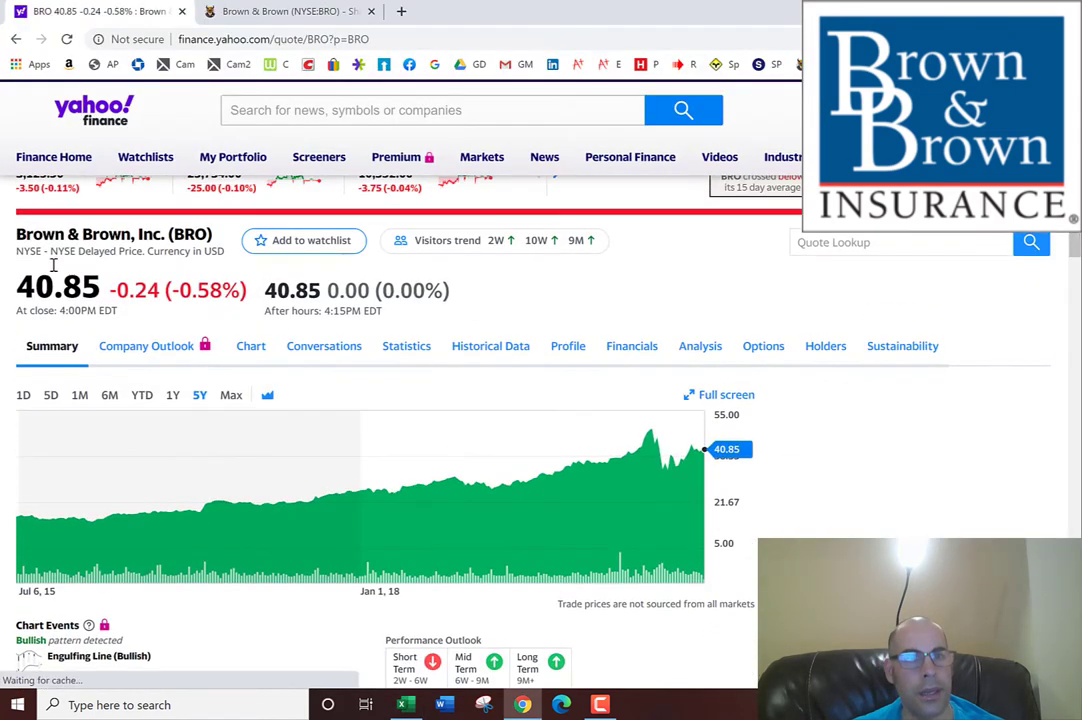
pyautogui.doubleClick(57, 282)
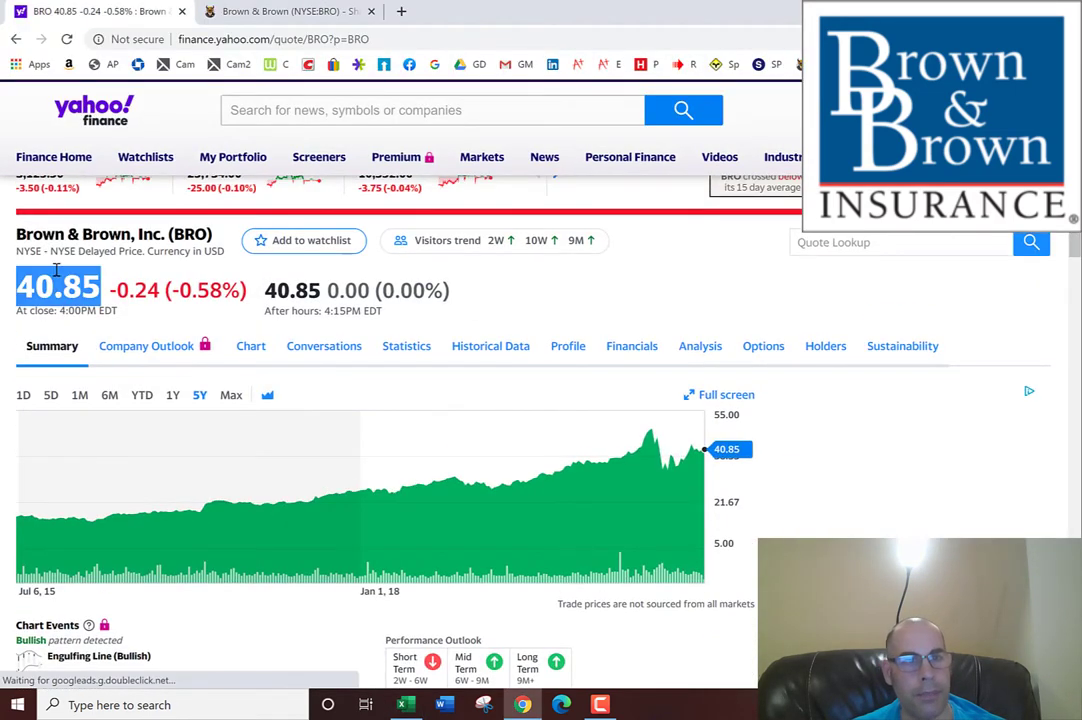
pyautogui.hotkey('alt', 'Tab')
pyautogui.press('BackSpace')
pyautogui.press('Return')
# Copy the 2019 to 2016 free cash flow figures from Yahoo Finance's cash flow statement into the Excel FCF input row starting at J16
pyautogui.press('Down')
pyautogui.press('Down')
pyautogui.press('Down')
pyautogui.press('Right')
pyautogui.press('Right')
pyautogui.press('Right')
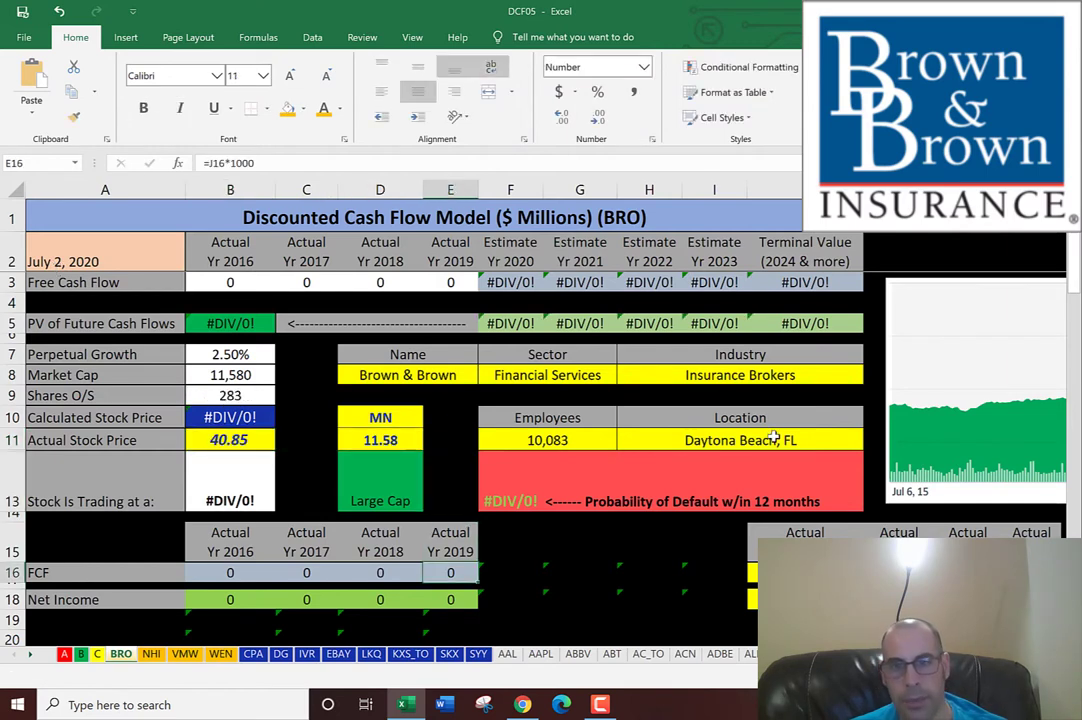
pyautogui.scroll(-2, 788, 459)
pyautogui.click(788, 459)
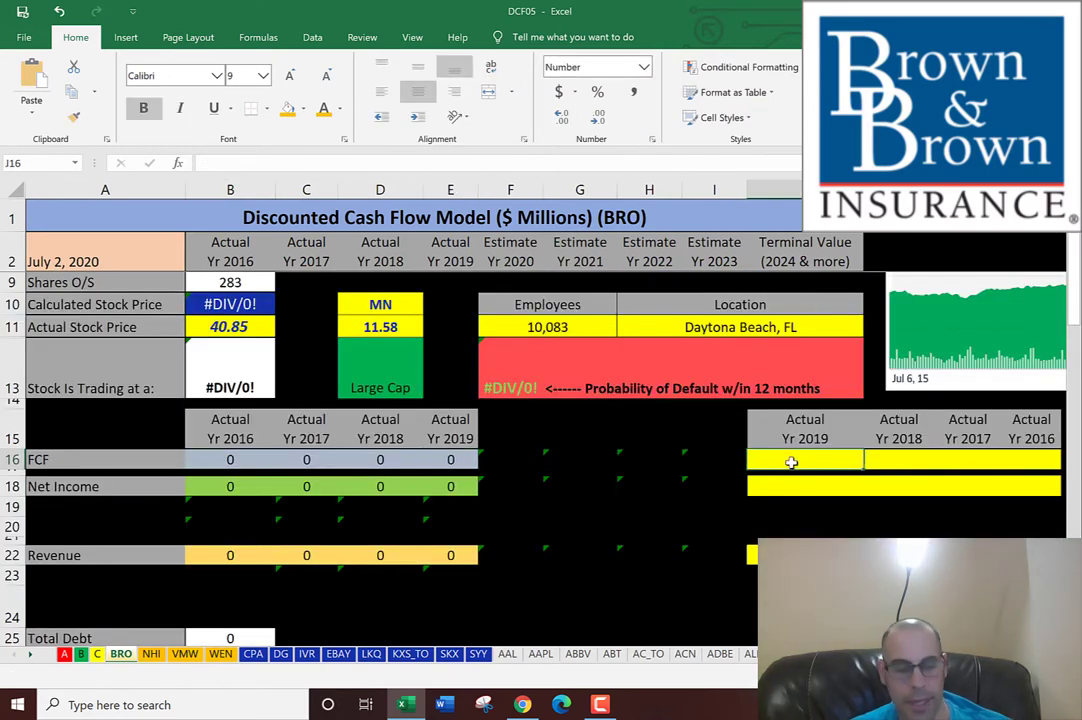
pyautogui.hotkey('alt', 'Tab')
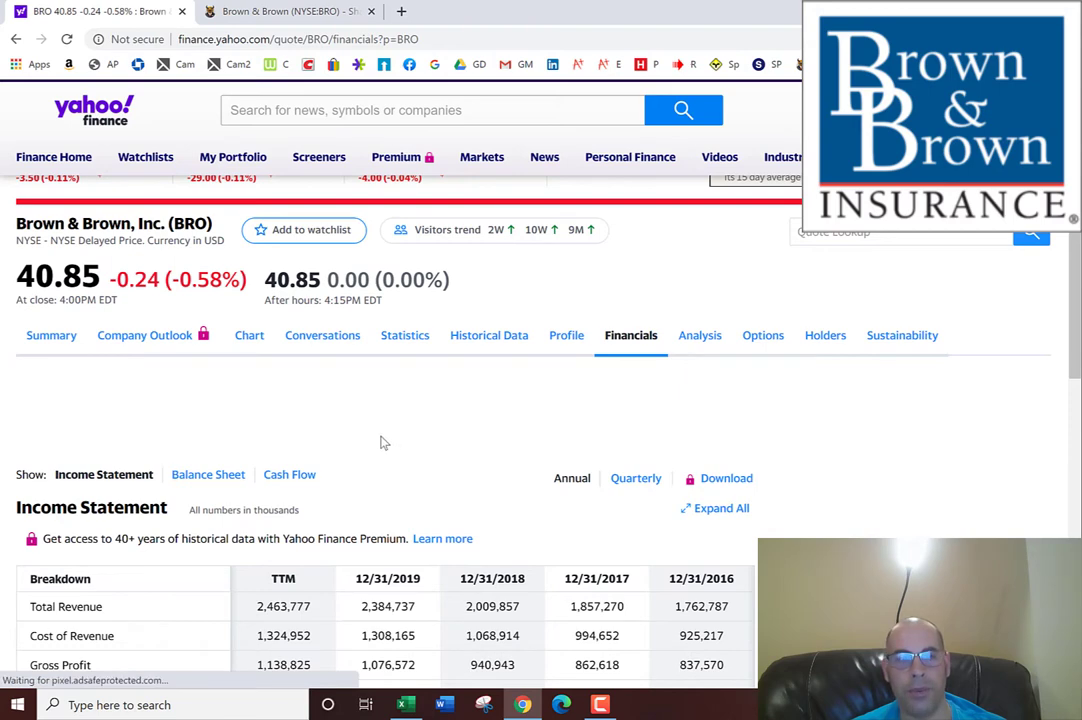
pyautogui.scroll(-3, 380, 442)
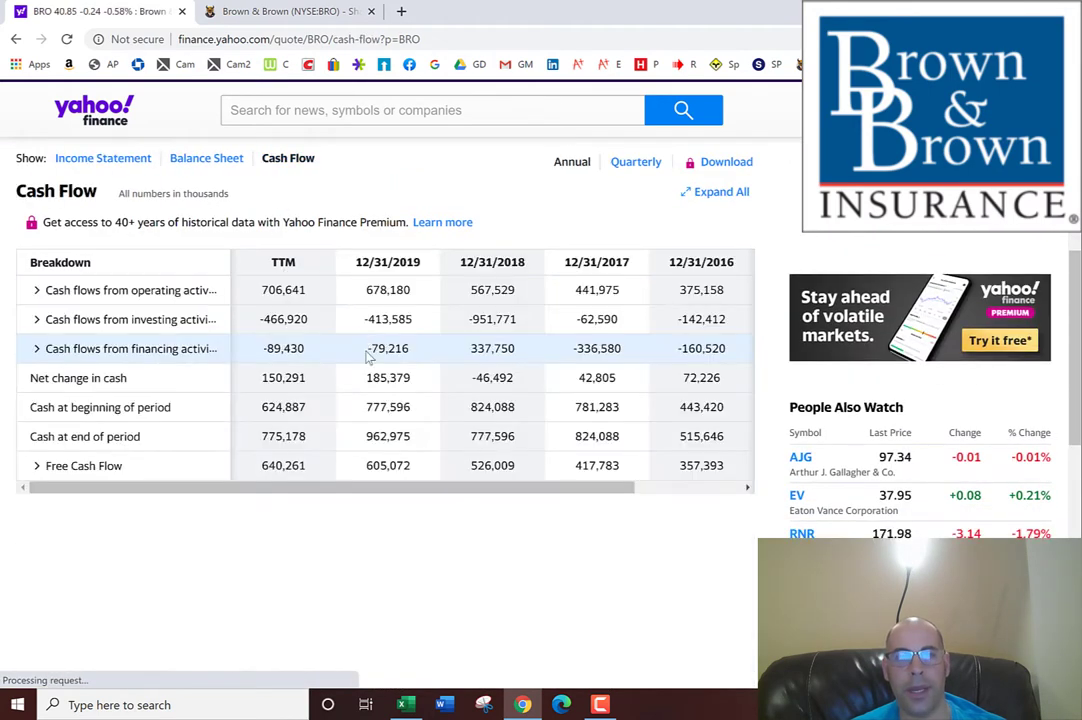
pyautogui.scroll(-1, 360, 380)
pyautogui.moveTo(424, 398); pyautogui.dragTo(597, 400)
pyautogui.hotkey('alt', 'Tab')
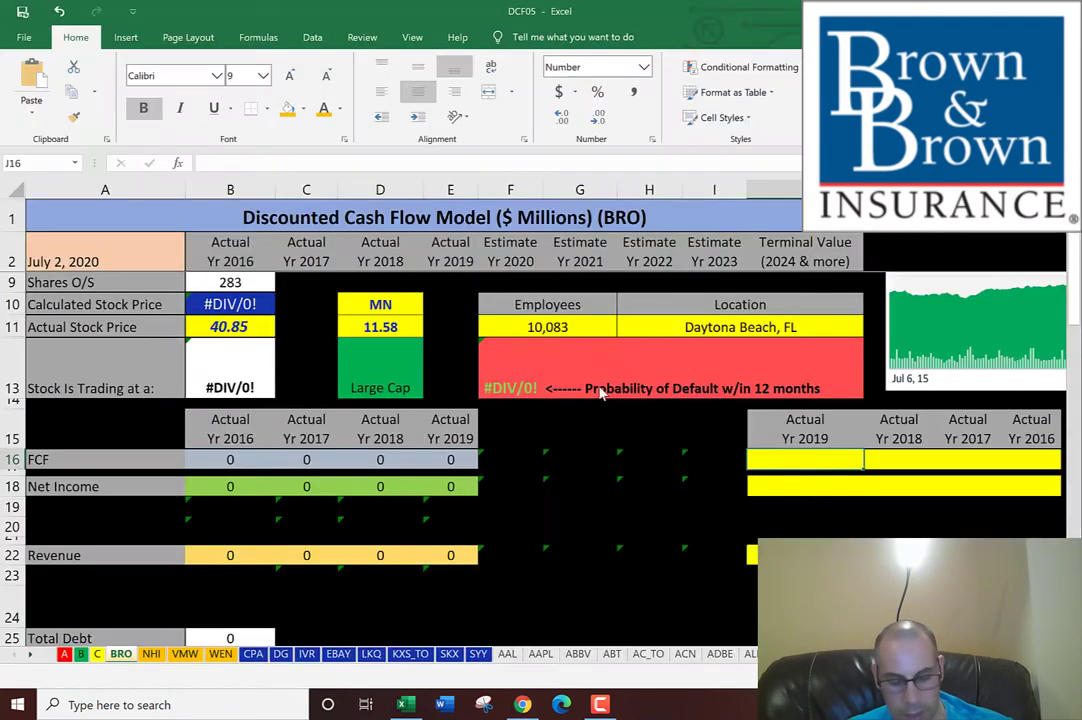
# Copy the 2019 to 2016 net income figures from the Yahoo Finance income statement into the Net Income input row of the Excel model
pyautogui.hotkey('alt', 'Tab')
pyautogui.click(85, 409)
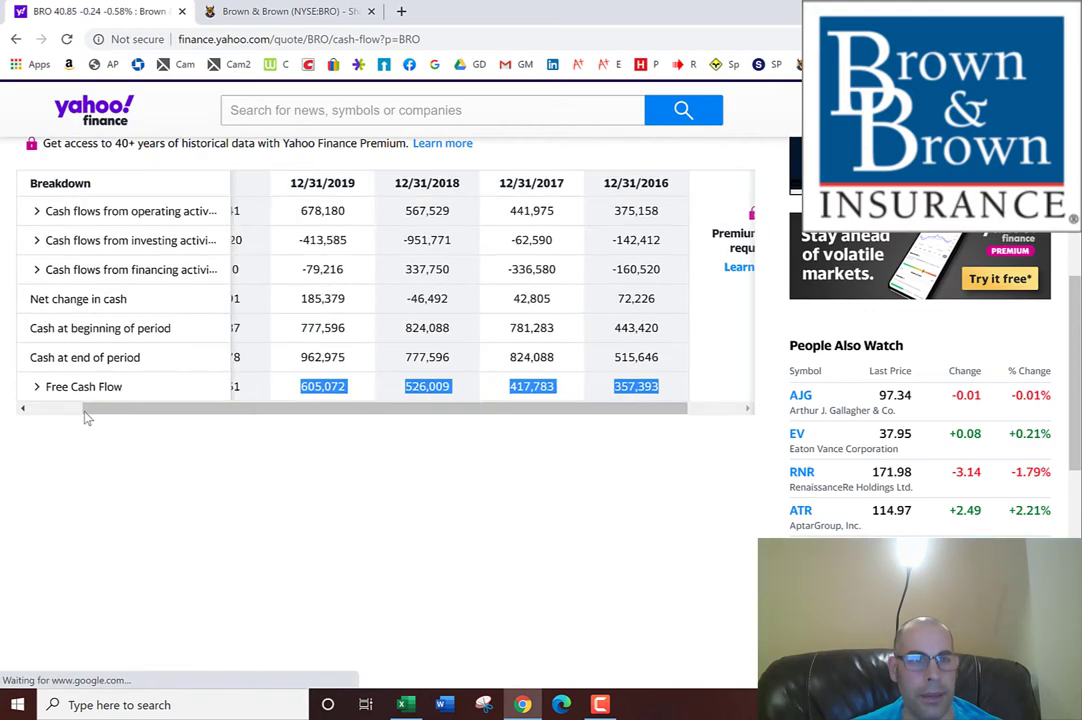
pyautogui.scroll(3, 80, 405)
pyautogui.click(82, 317)
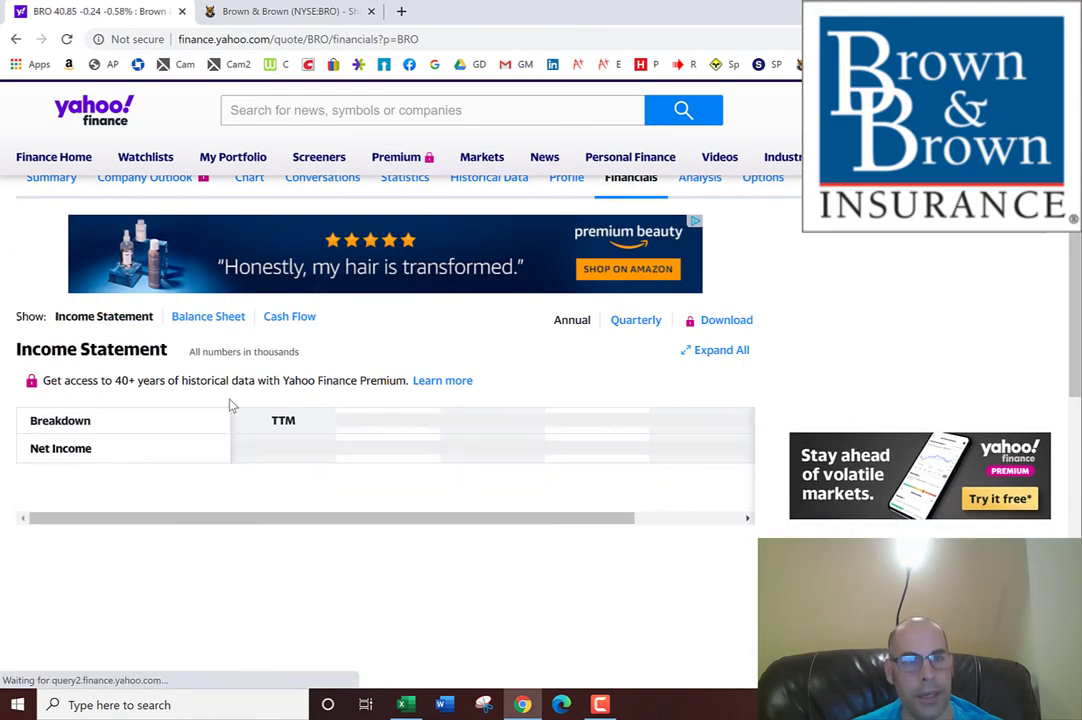
pyautogui.scroll(-2, 276, 424)
pyautogui.moveTo(366, 582); pyautogui.dragTo(724, 582)
pyautogui.hotkey('alt', 'Tab')
# Copy the 2019 to 2016 total revenue from the Yahoo Finance income statement and paste it as text into the Excel Revenue inputs from J22
pyautogui.hotkey('alt', 'Tab')
pyautogui.moveTo(364, 290); pyautogui.dragTo(689, 294)
pyautogui.hotkey('ctrl', 'c')
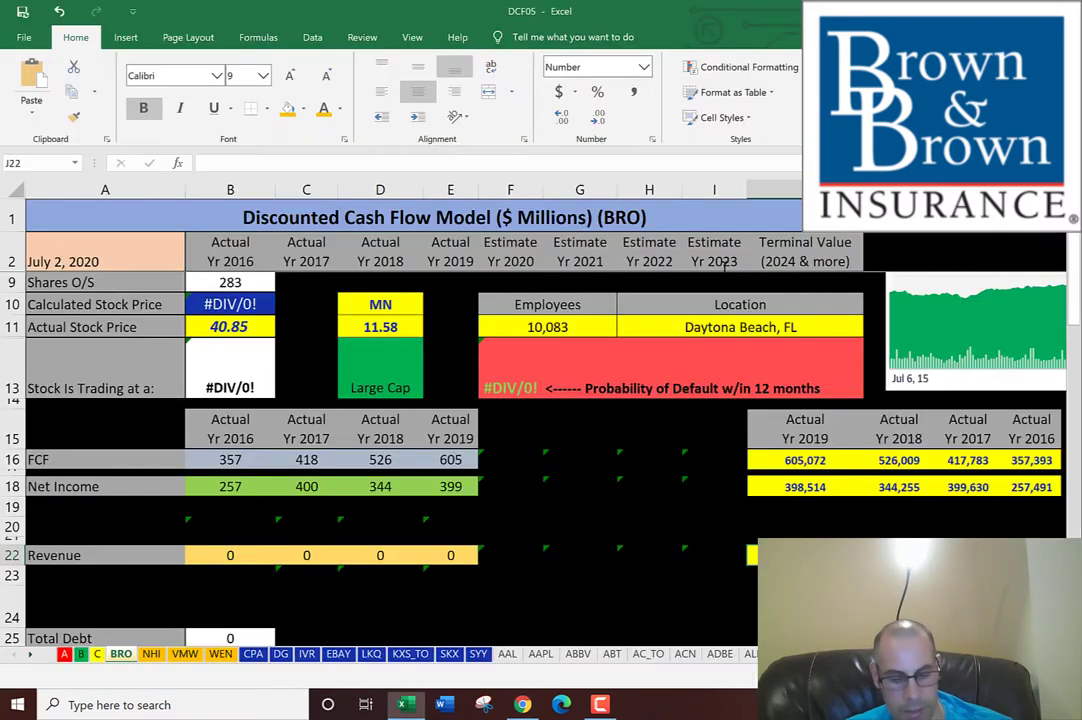
pyautogui.hotkey('alt', 'Tab')
pyautogui.rightClick(866, 555)
pyautogui.click(920, 298)
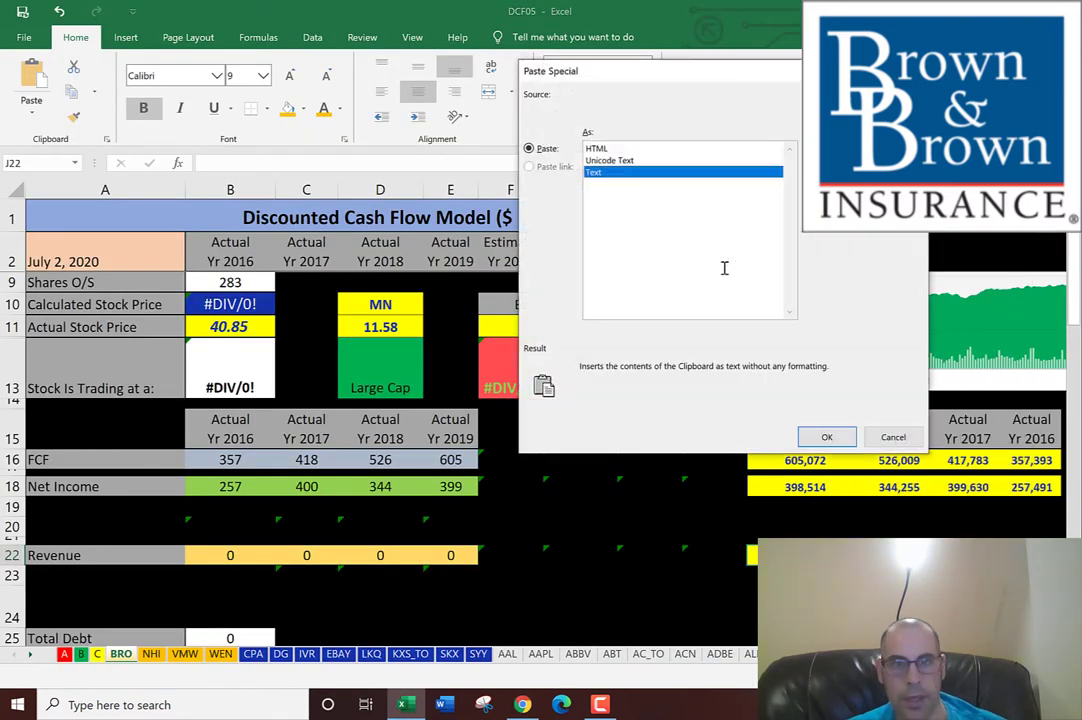
pyautogui.press('Return')
pyautogui.press('Home')
# Copy the 2019 interest expense, 63,660, from the Yahoo Finance income statement into cell D27 of the Excel model
pyautogui.scroll(-5, 427, 459)
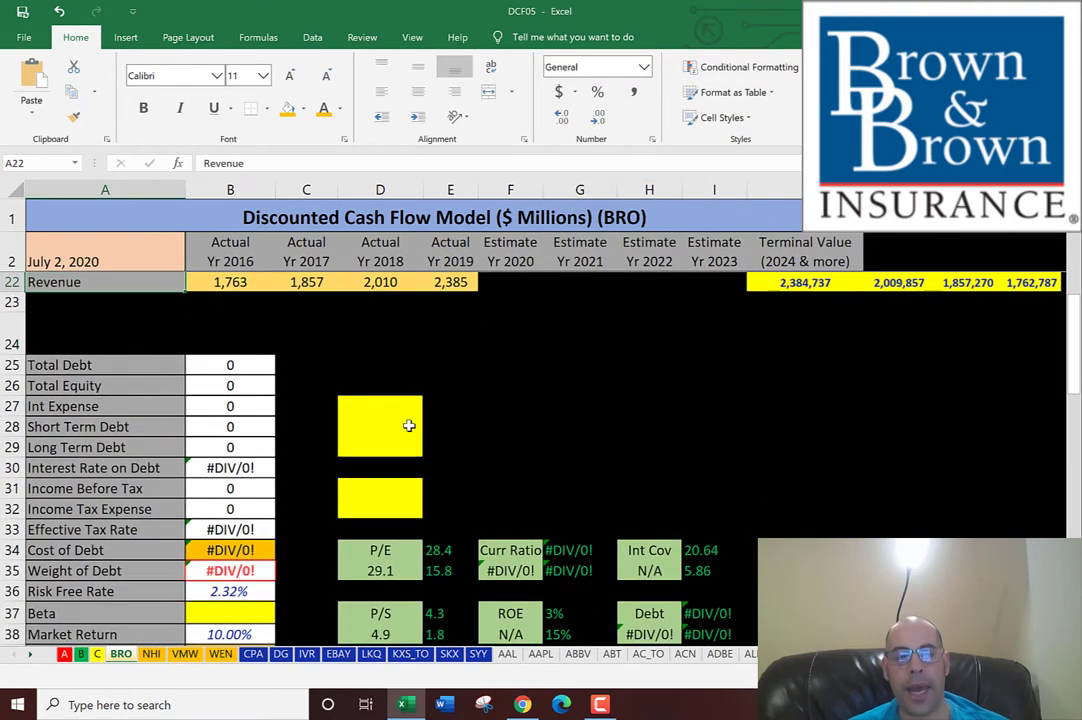
pyautogui.click(368, 325)
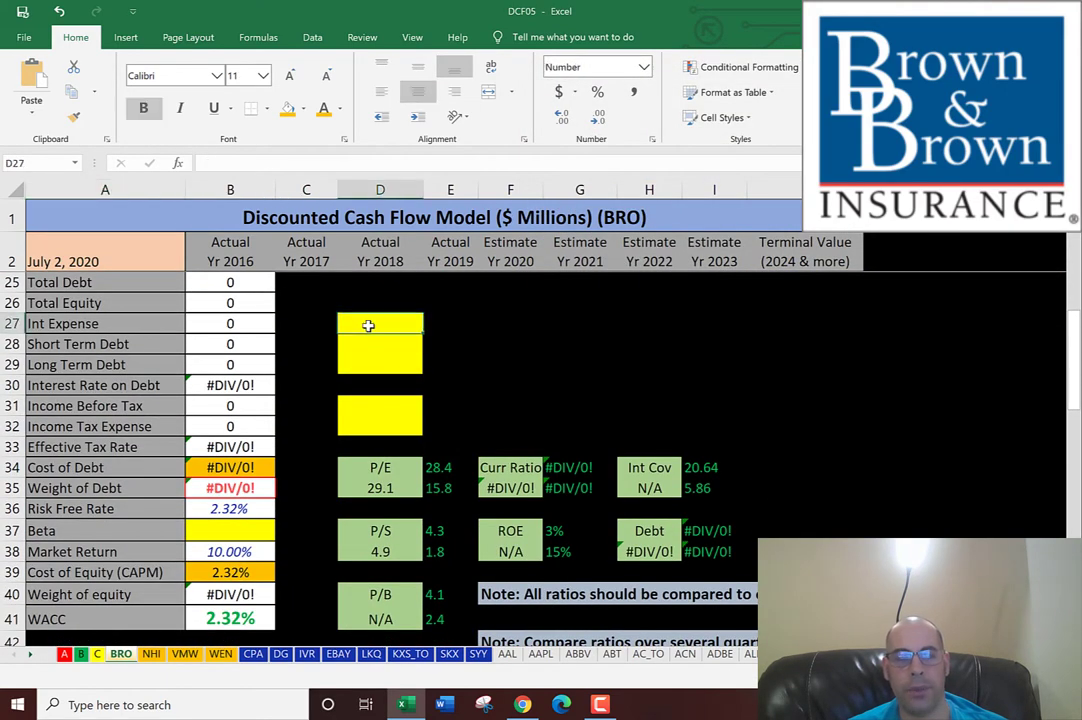
pyautogui.hotkey('alt', 'Tab')
pyautogui.doubleClick(388, 436)
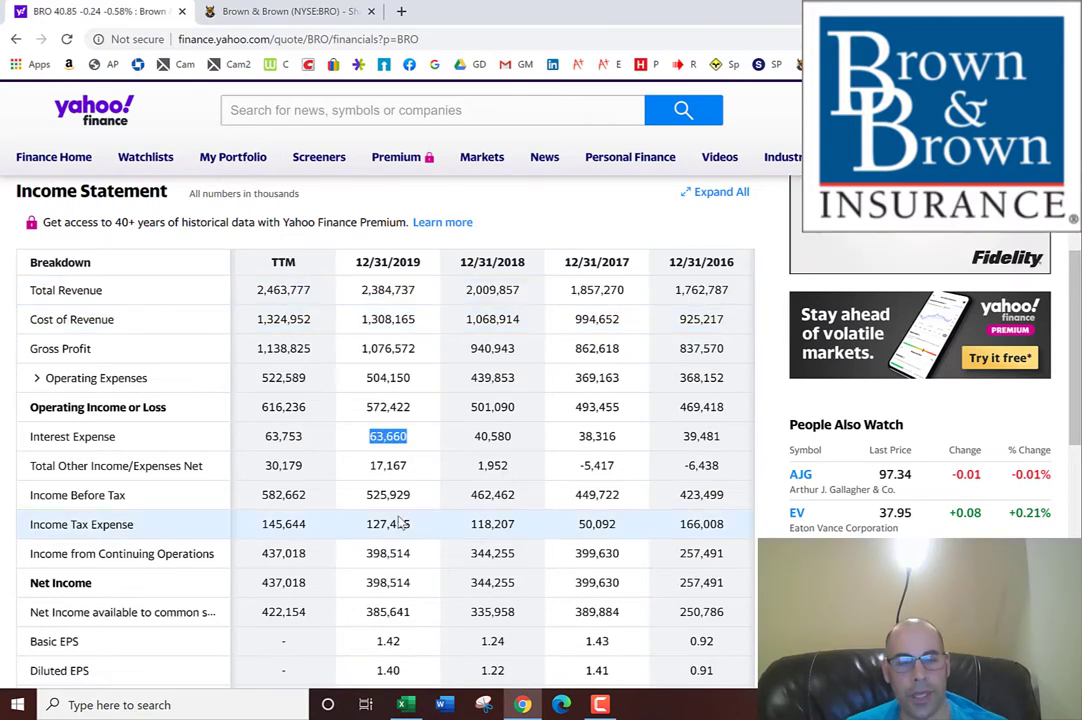
pyautogui.hotkey('alt', 'Tab')
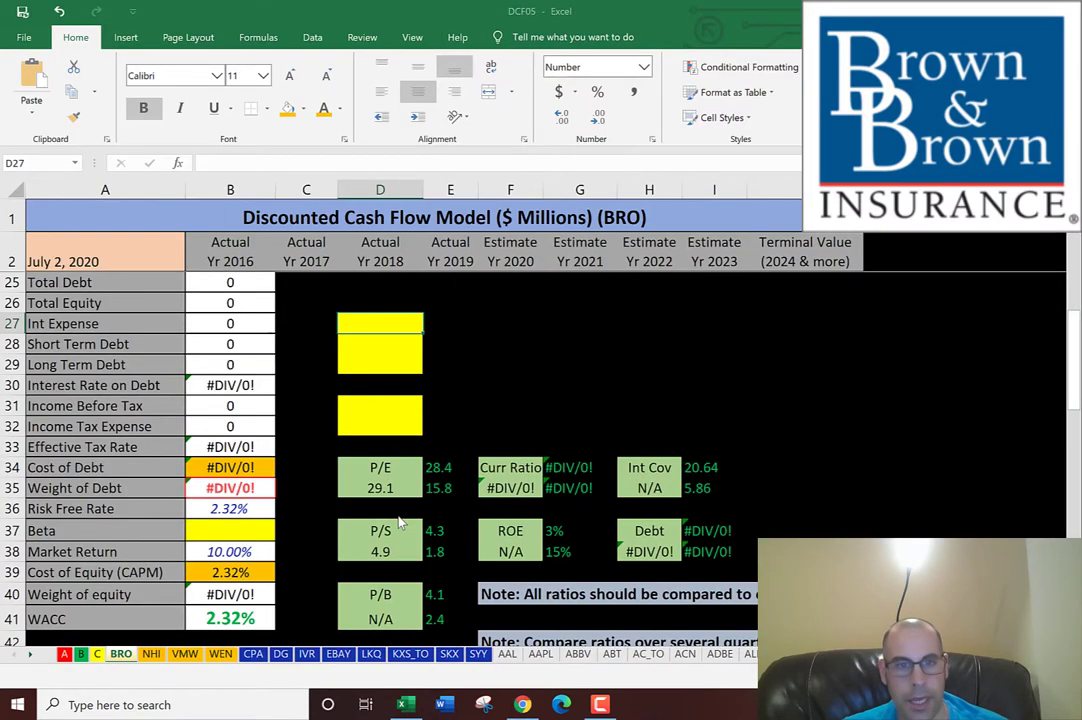
pyautogui.hotkey('ctrl', 'v')
pyautogui.press('Return')
# Expand the current liabilities on the Yahoo Finance balance sheet and copy the 2019 current debt, 55,000, into Excel cell D28
pyautogui.hotkey('alt', 'Tab')
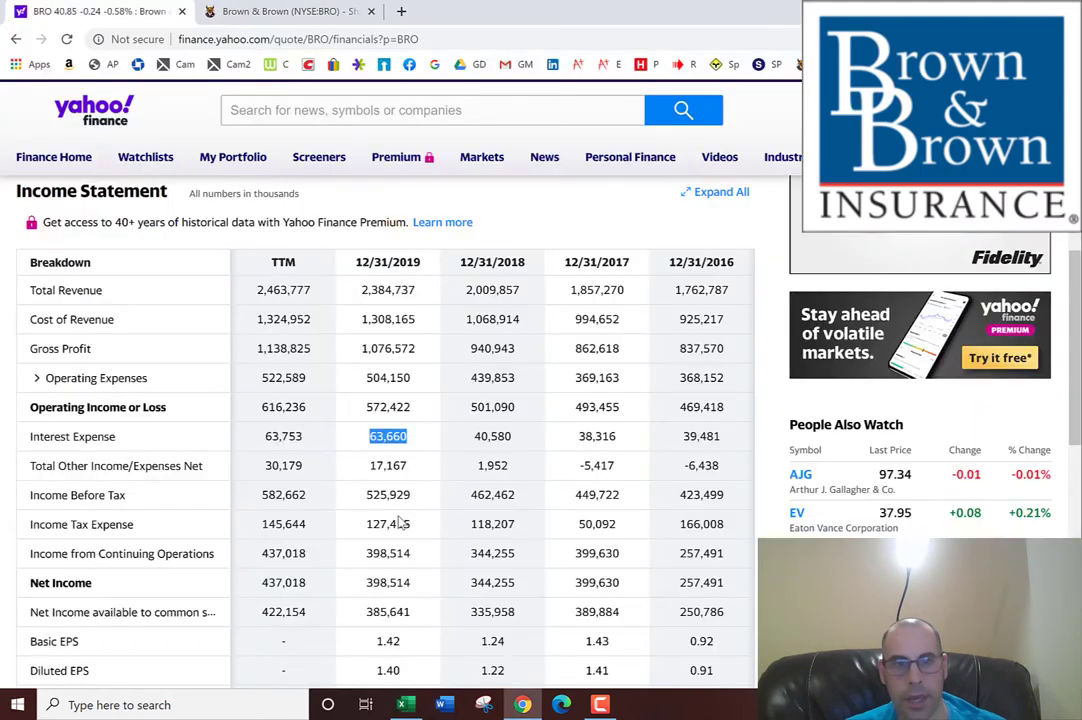
pyautogui.scroll(2, 106, 316)
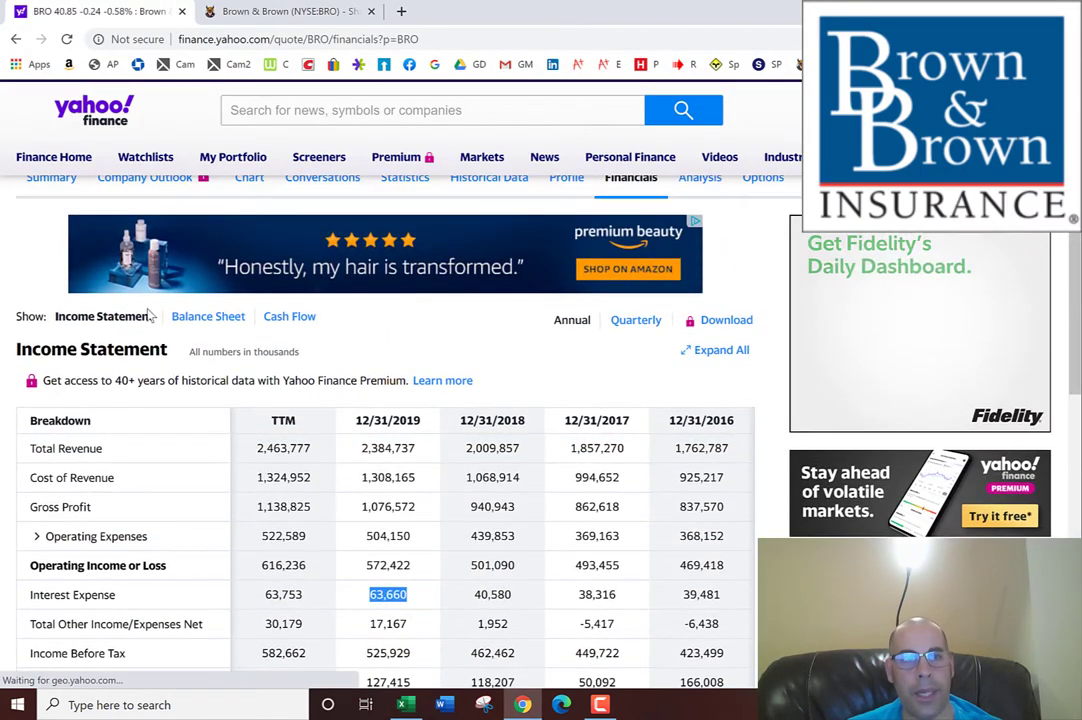
pyautogui.click(199, 318)
pyautogui.scroll(-1, 53, 449)
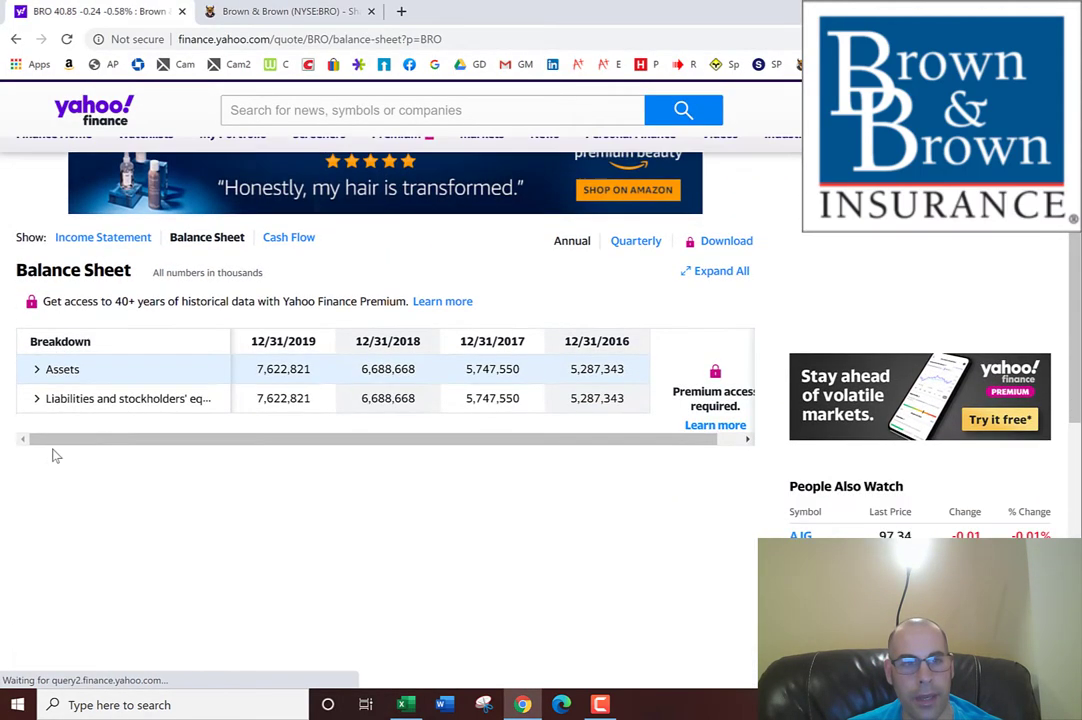
pyautogui.click(36, 398)
pyautogui.click(49, 427)
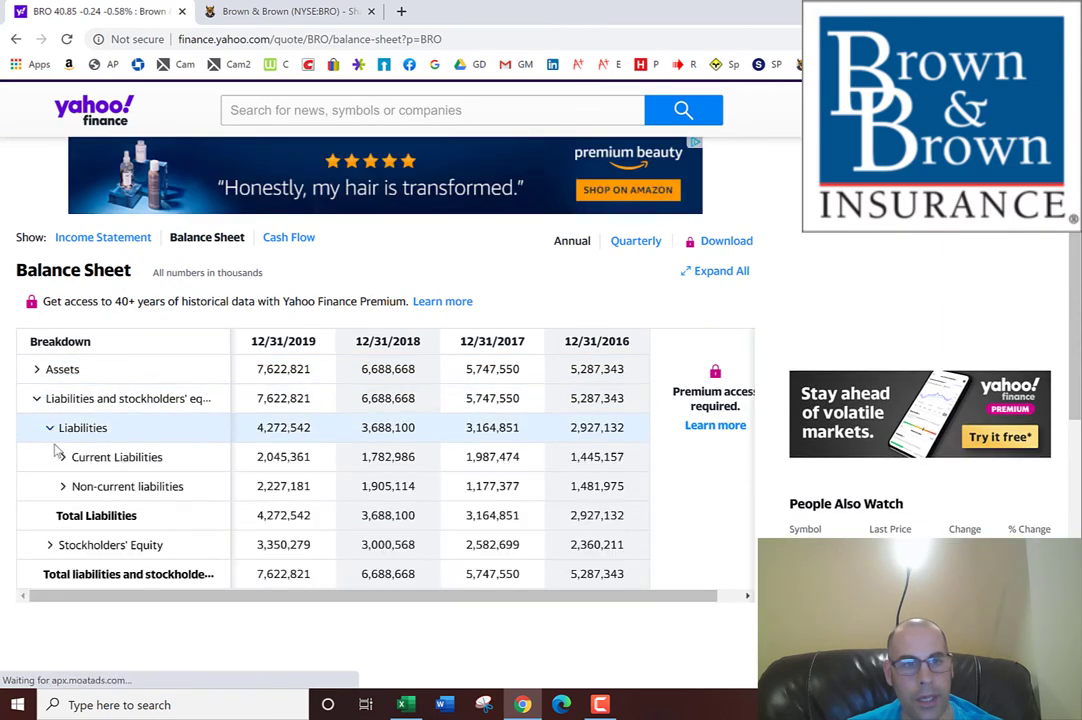
pyautogui.click(62, 457)
pyautogui.doubleClick(283, 485)
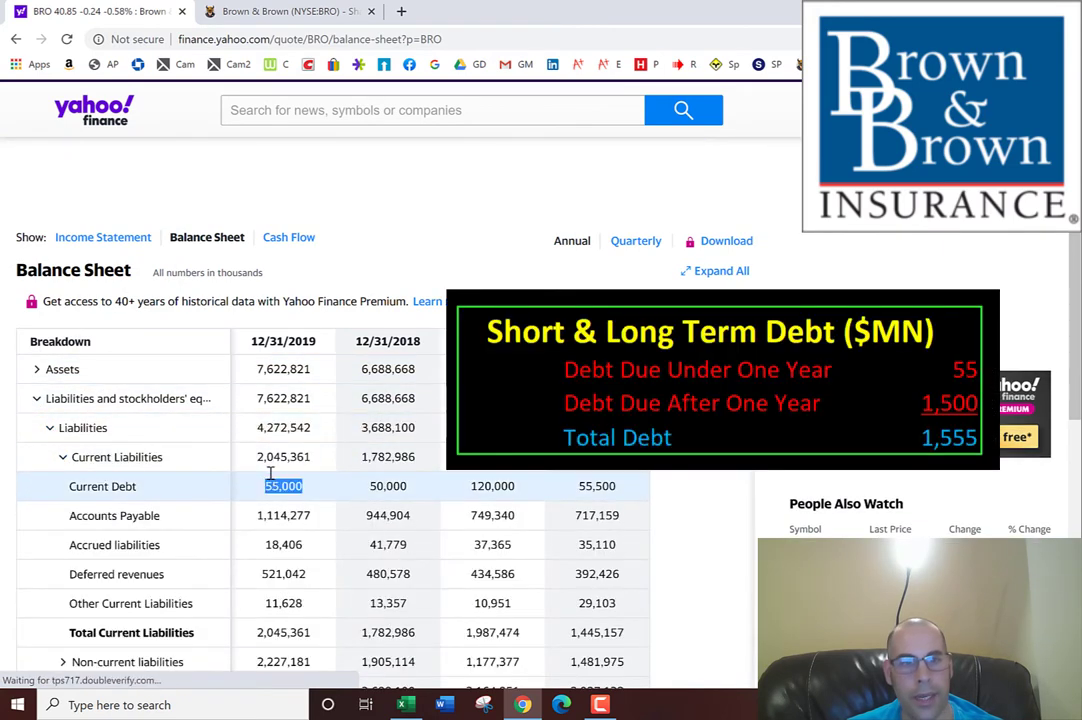
pyautogui.hotkey('alt', 'Tab')
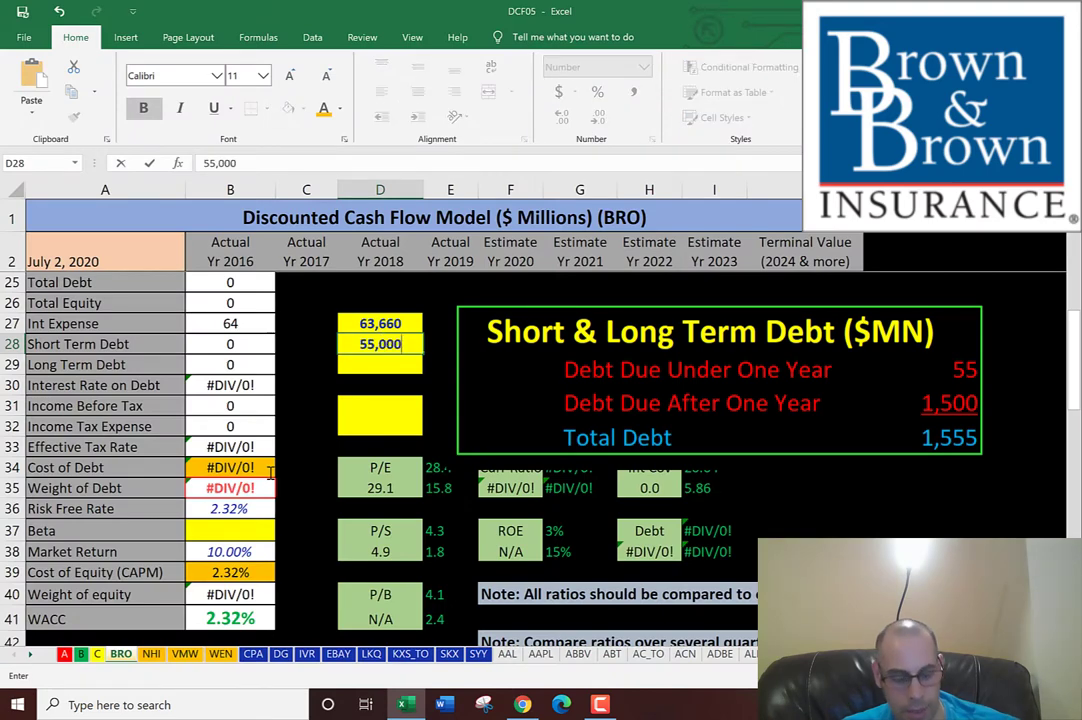
pyautogui.press('Return')
# Expand the non-current liabilities on the Yahoo Finance balance sheet and copy the 2019 long-term debt, 1,500,343, into Excel cell D29
pyautogui.hotkey('alt', 'Tab')
pyautogui.scroll(-2, 153, 487)
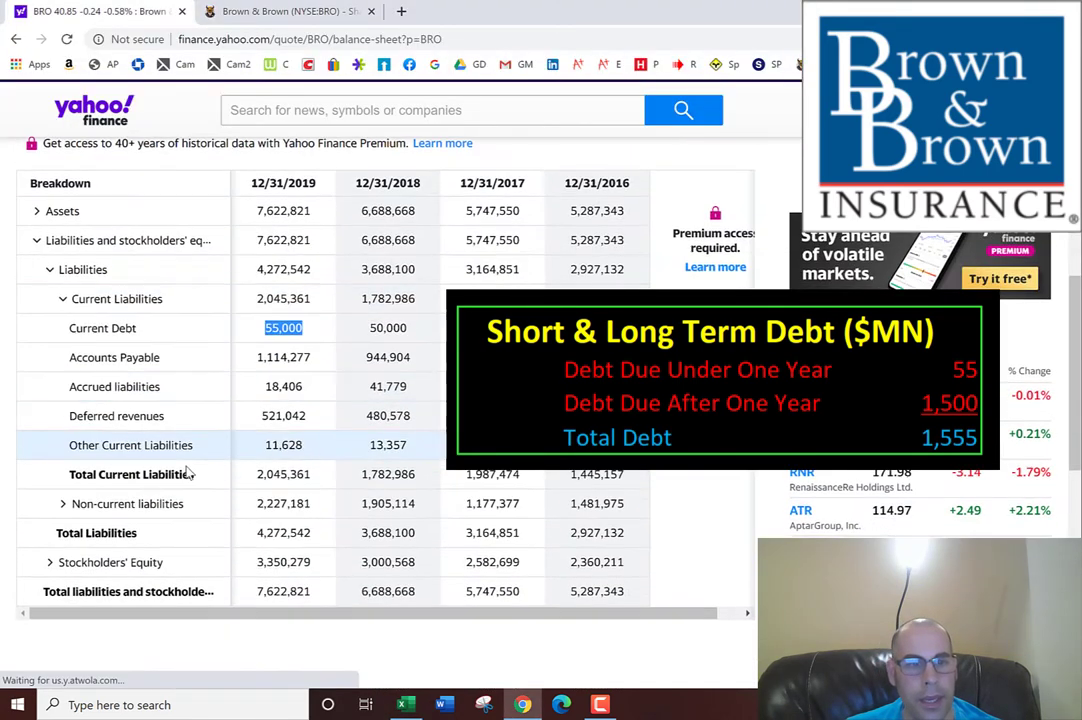
pyautogui.click(62, 503)
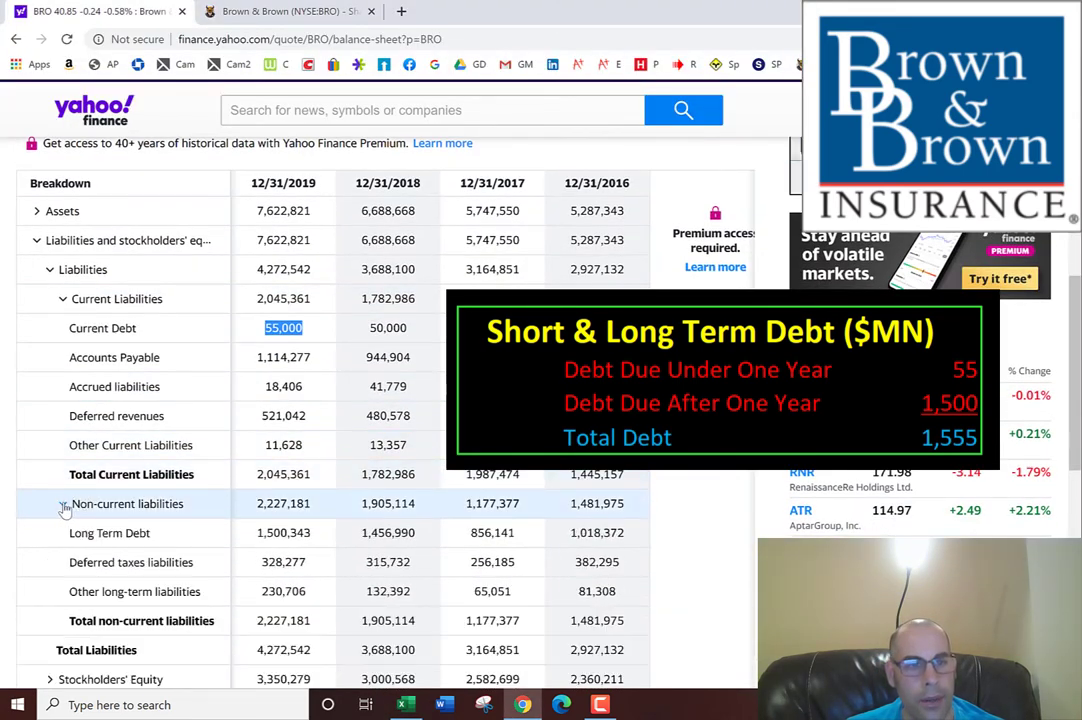
pyautogui.doubleClick(296, 533)
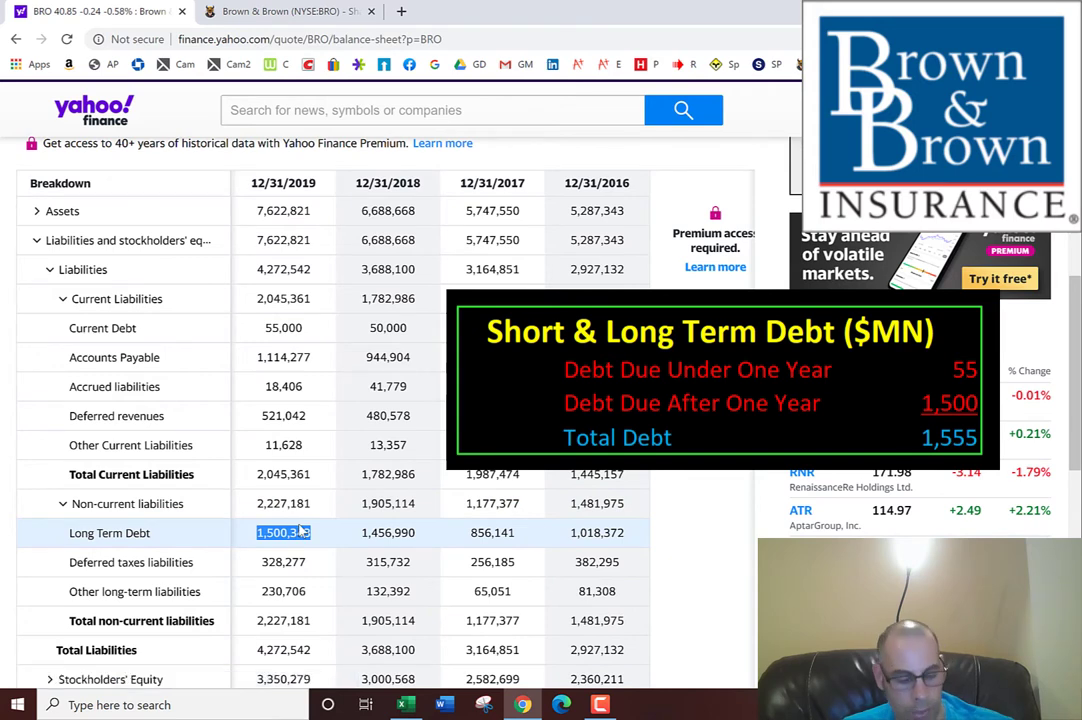
pyautogui.hotkey('ctrl', 'c')
pyautogui.hotkey('alt', 'Tab')
pyautogui.hotkey('ctrl', 'v')
pyautogui.press('Return')
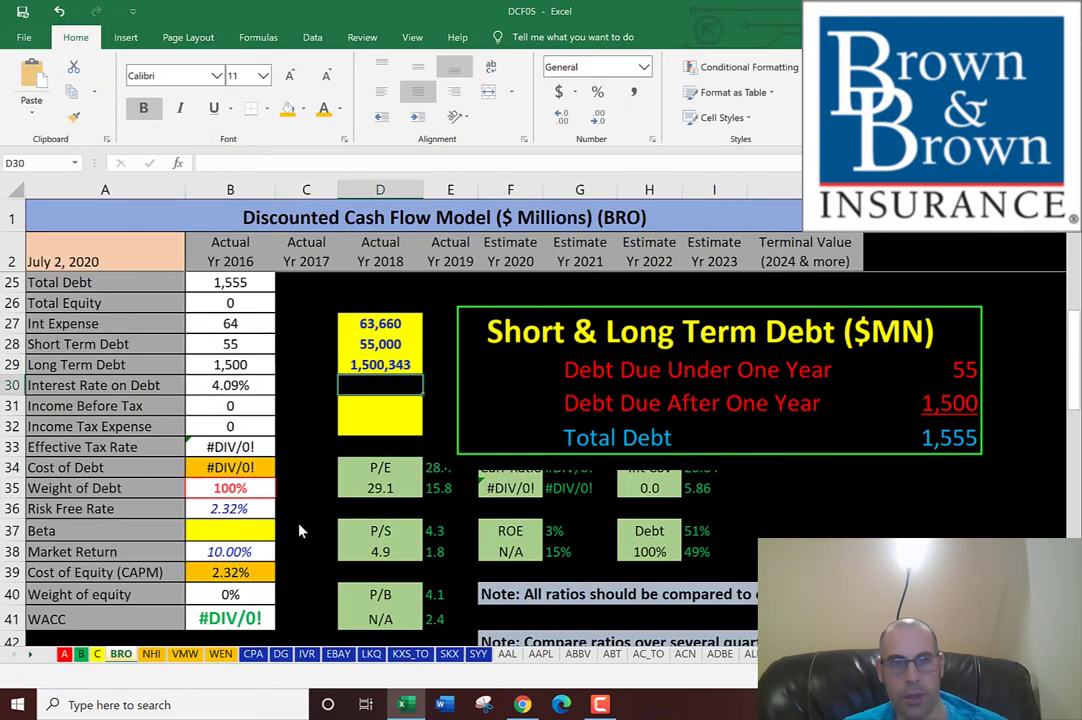
# Return to the Yahoo Finance income statement and copy the 2019 income before tax, 525,929, into Excel cell D31
pyautogui.hotkey('alt', 'Tab')
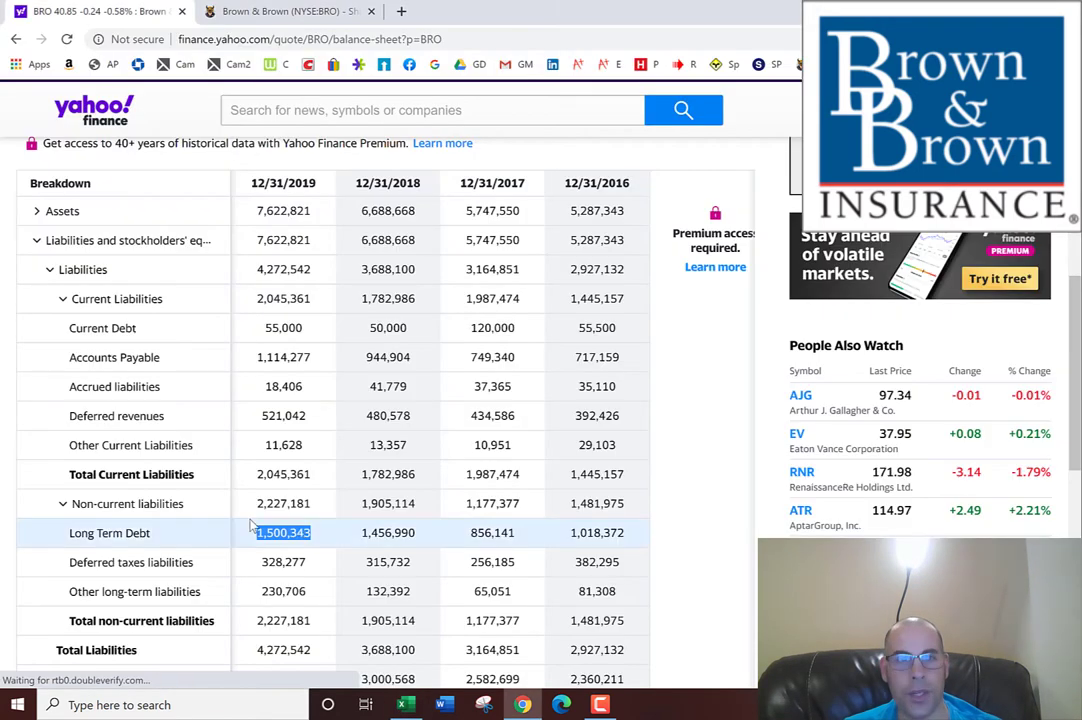
pyautogui.scroll(5, 243, 522)
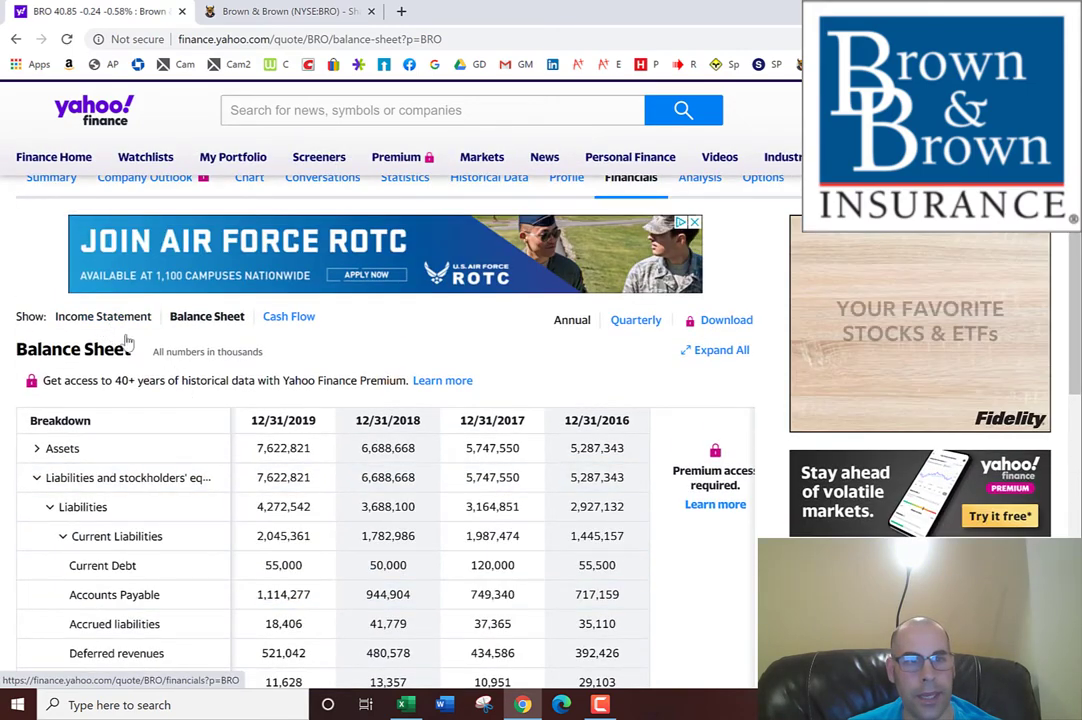
pyautogui.click(120, 317)
pyautogui.scroll(-3, 367, 447)
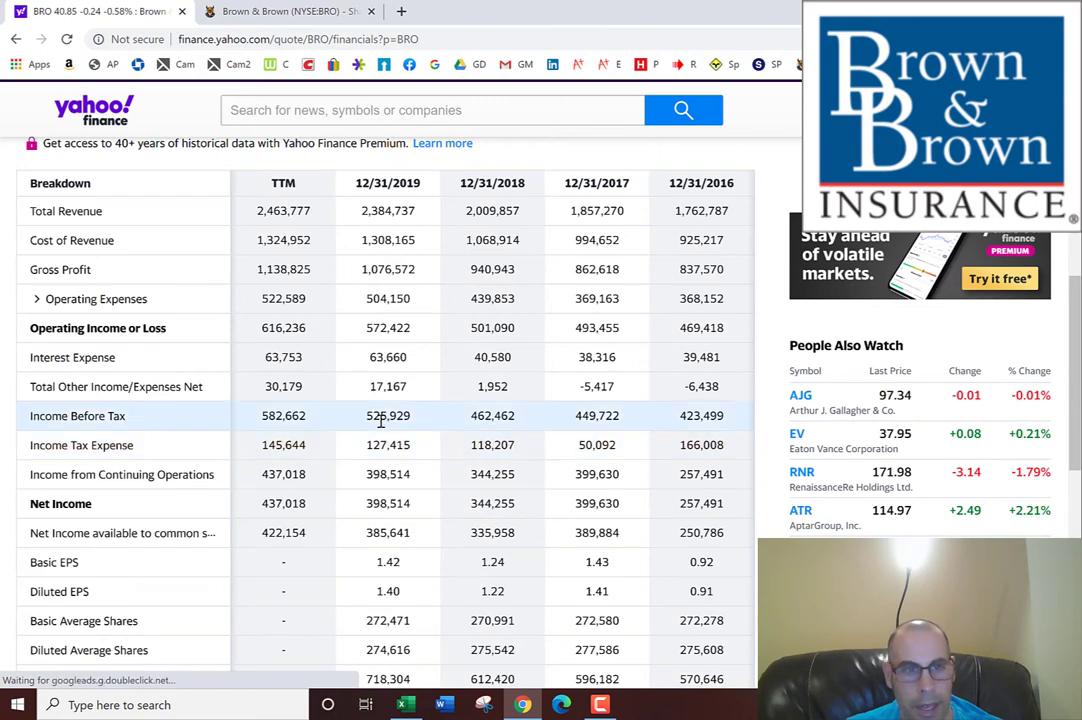
pyautogui.doubleClick(381, 414)
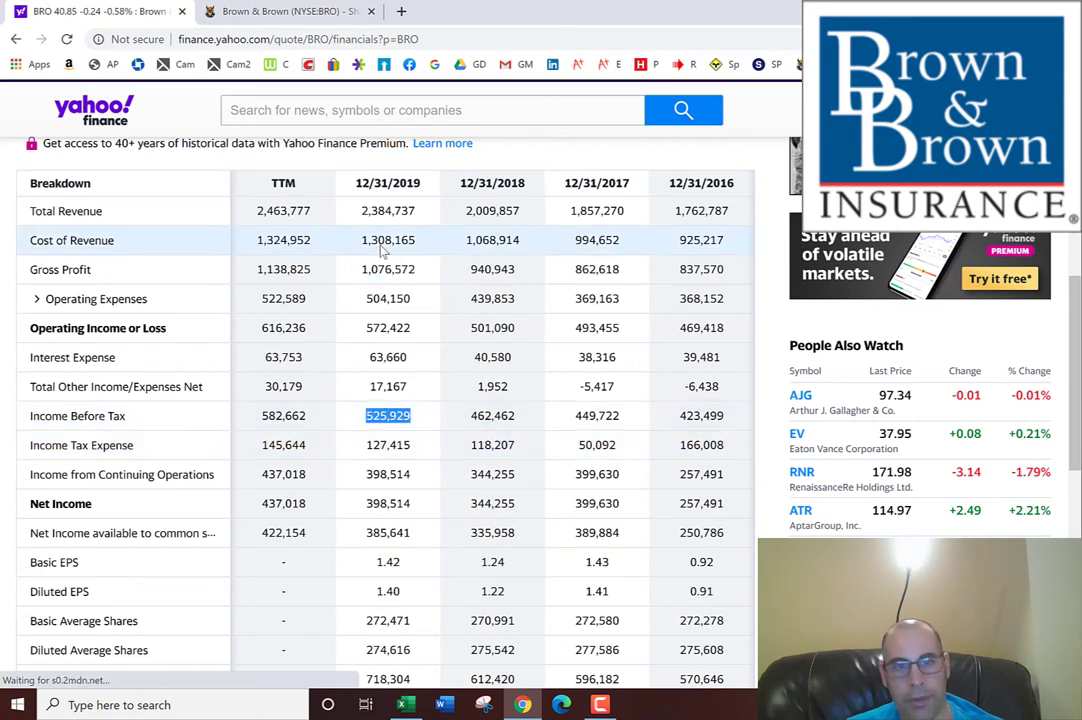
pyautogui.hotkey('alt', 'Tab')
pyautogui.hotkey('ctrl', 'v')
# Copy the 2019 income tax expense, 127,415, from Yahoo Finance into Excel cell D32 and check the resulting tax rate and cost of debt
pyautogui.hotkey('alt', 'Tab')
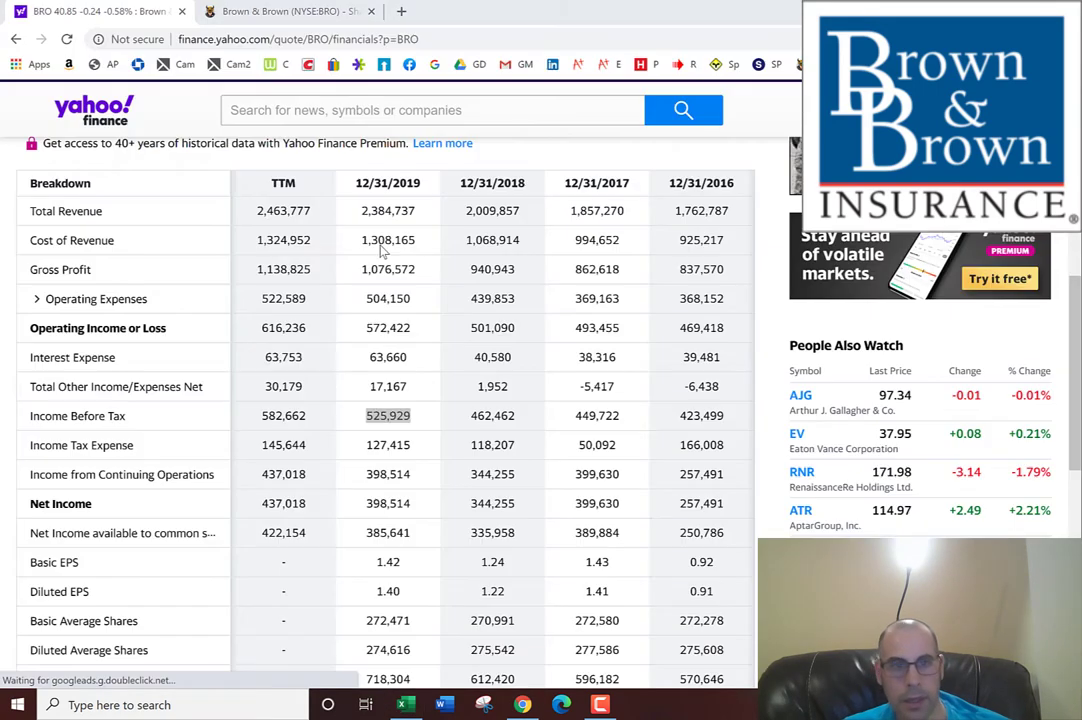
pyautogui.doubleClick(388, 444)
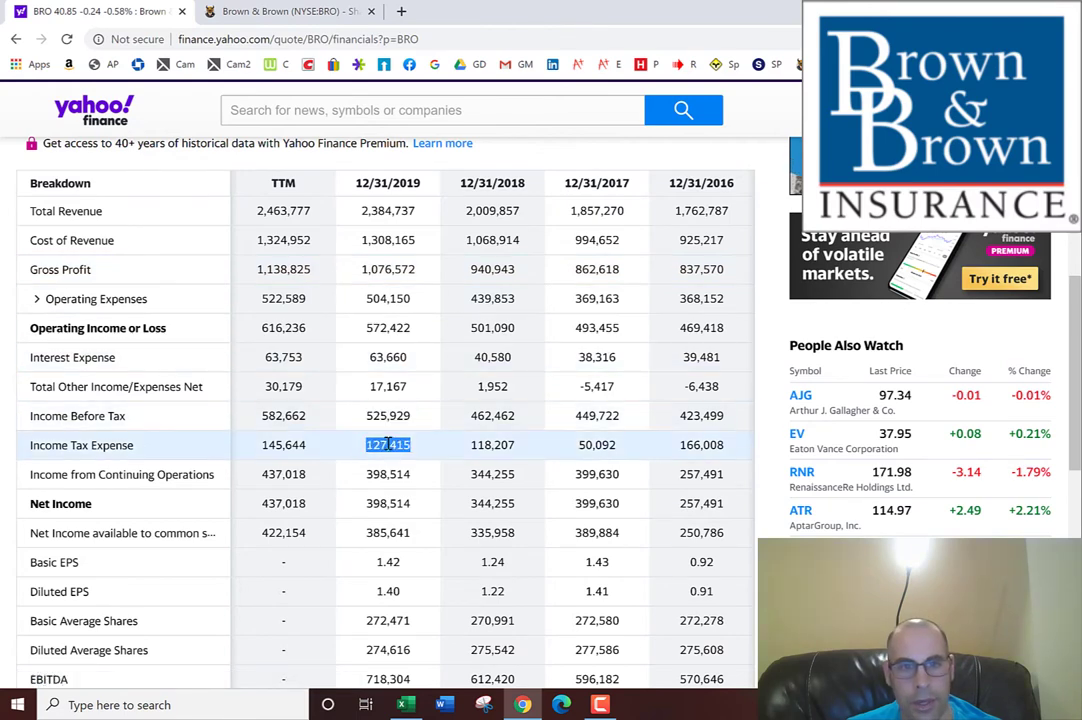
pyautogui.hotkey('alt', 'Tab')
pyautogui.hotkey('ctrl', 'v')
pyautogui.click(250, 447)
pyautogui.press('Down')
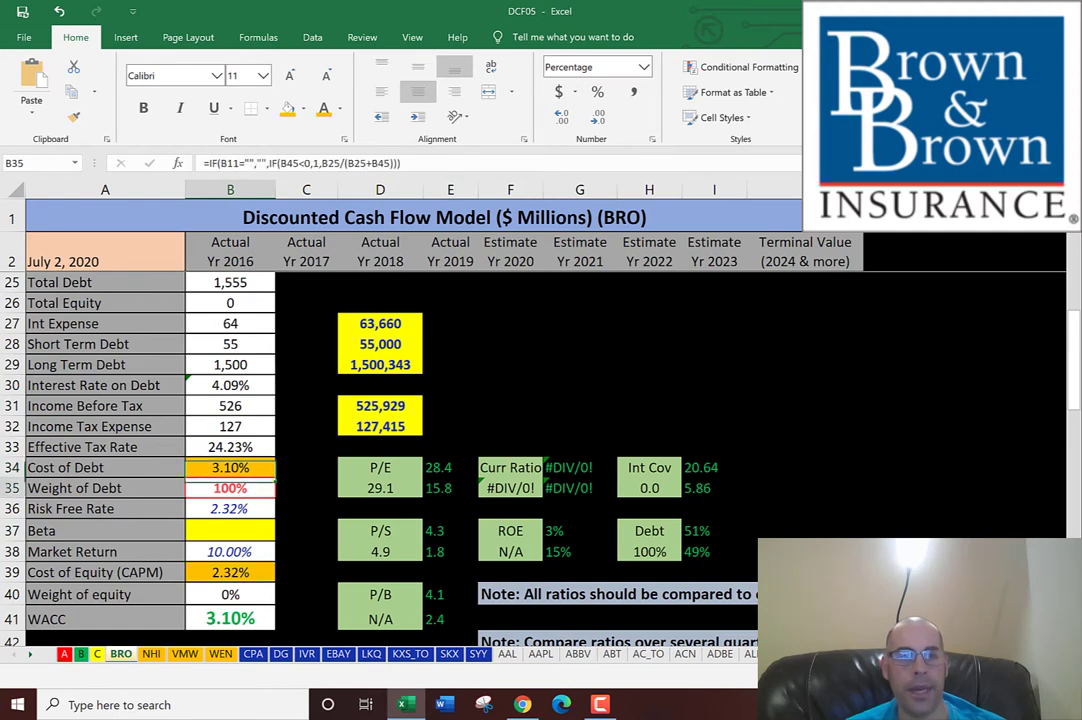
# Look up the 5-year monthly beta on the Yahoo Finance summary page and enter 0.68 in Excel cell B37
pyautogui.press('Down')
pyautogui.press('Down')
pyautogui.press('Down')
pyautogui.hotkey('alt', 'Tab')
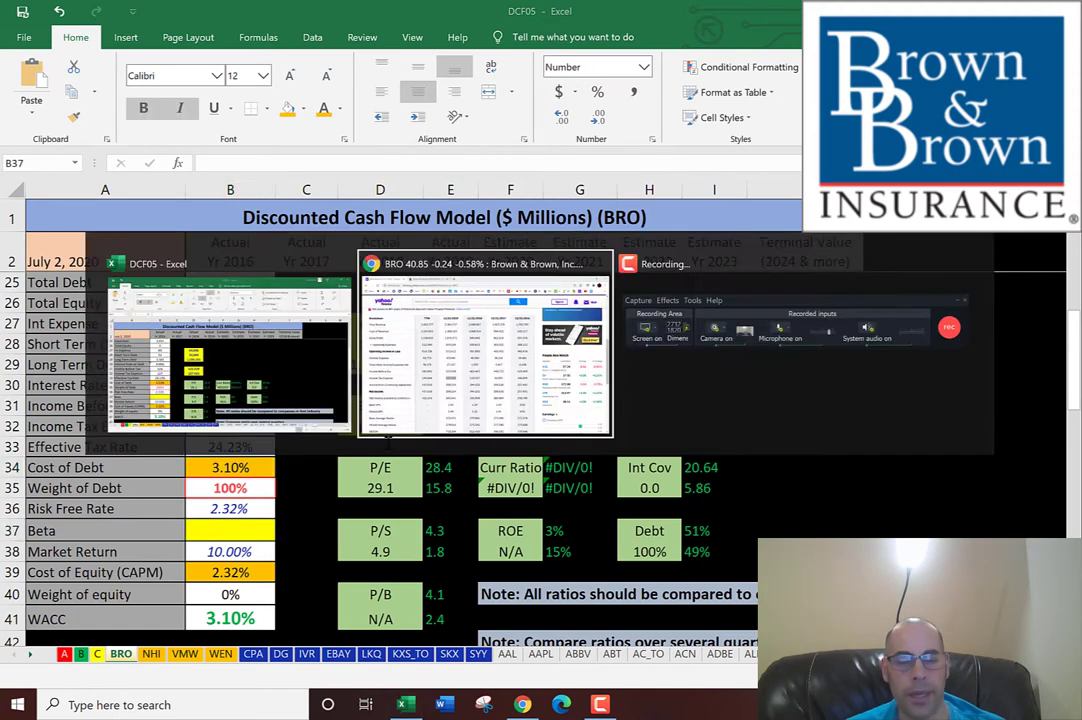
pyautogui.scroll(3, 133, 377)
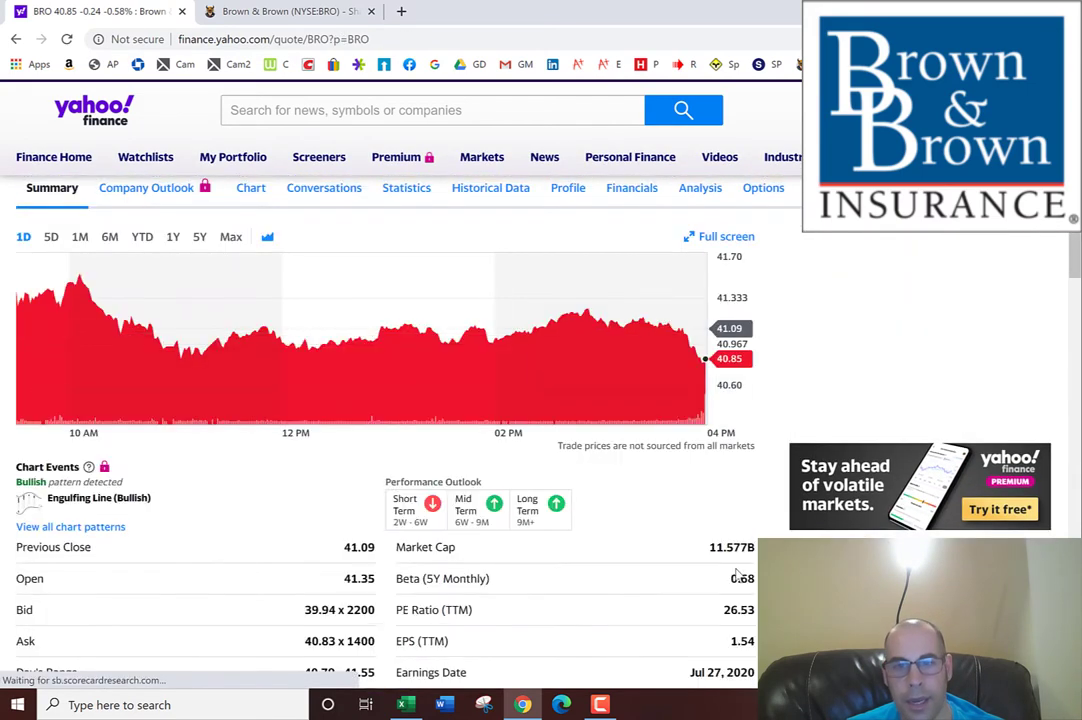
pyautogui.hotkey('alt', 'Tab')
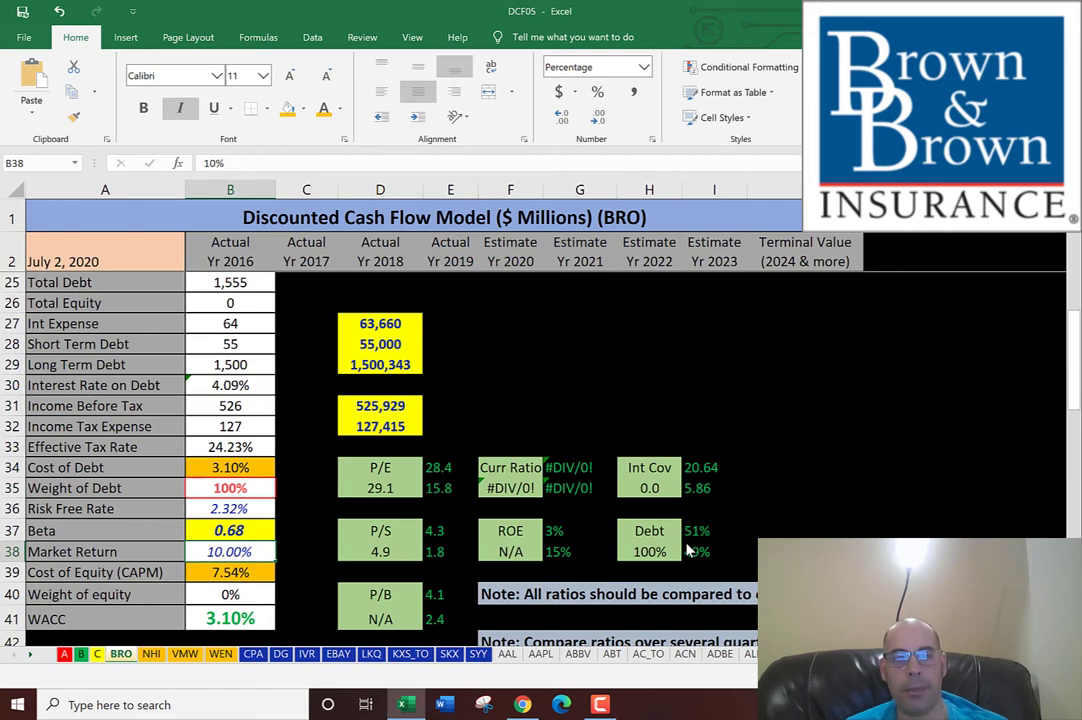
# Go to the empty current assets input cell, D43, below the WACC section
pyautogui.press('Down')
pyautogui.press('Down')
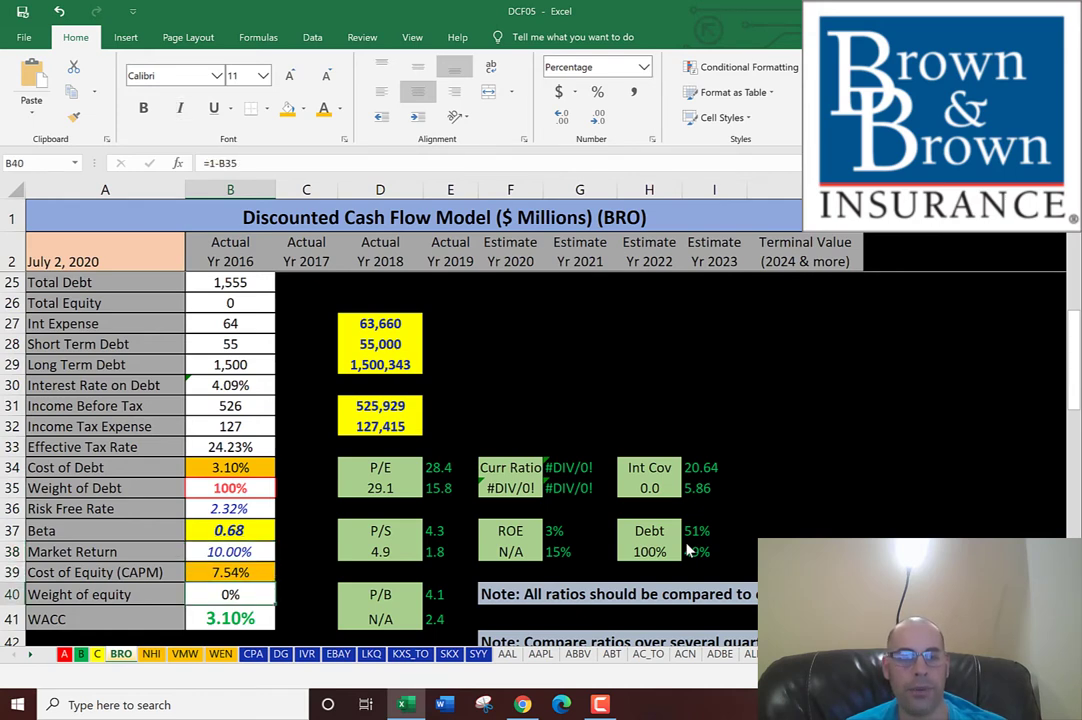
pyautogui.press('Down')
pyautogui.press('Down')
pyautogui.press('Down')
pyautogui.press('Down')
pyautogui.press('Down')
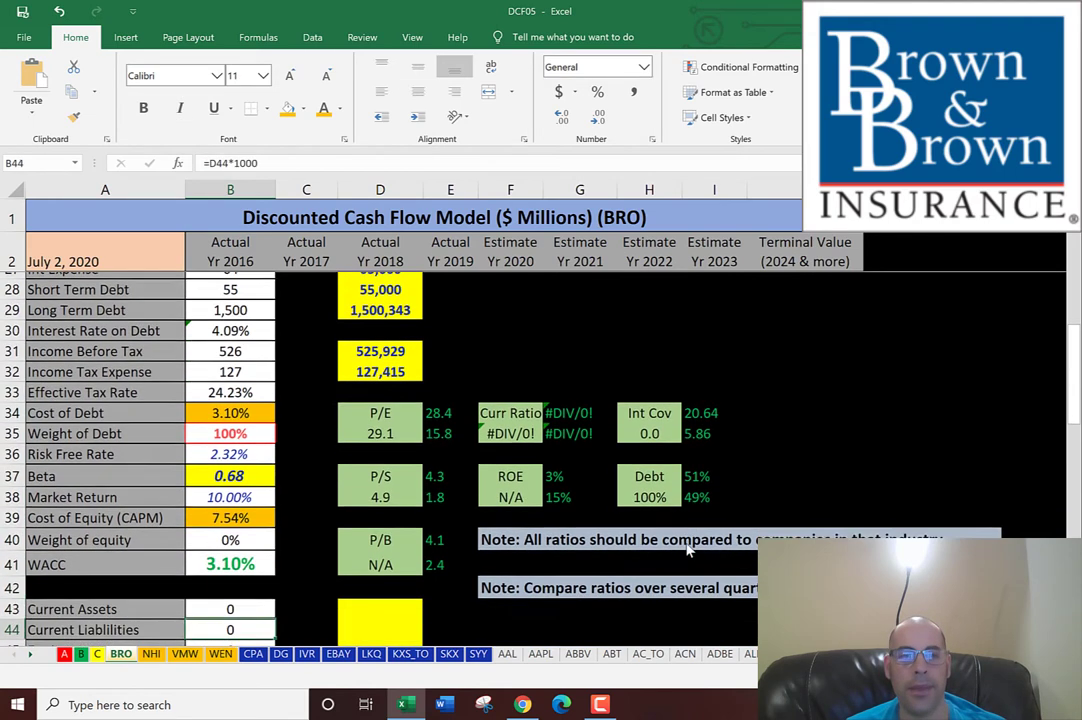
pyautogui.press('Right')
pyautogui.press('Up')
pyautogui.press('Up')
pyautogui.press('Right')
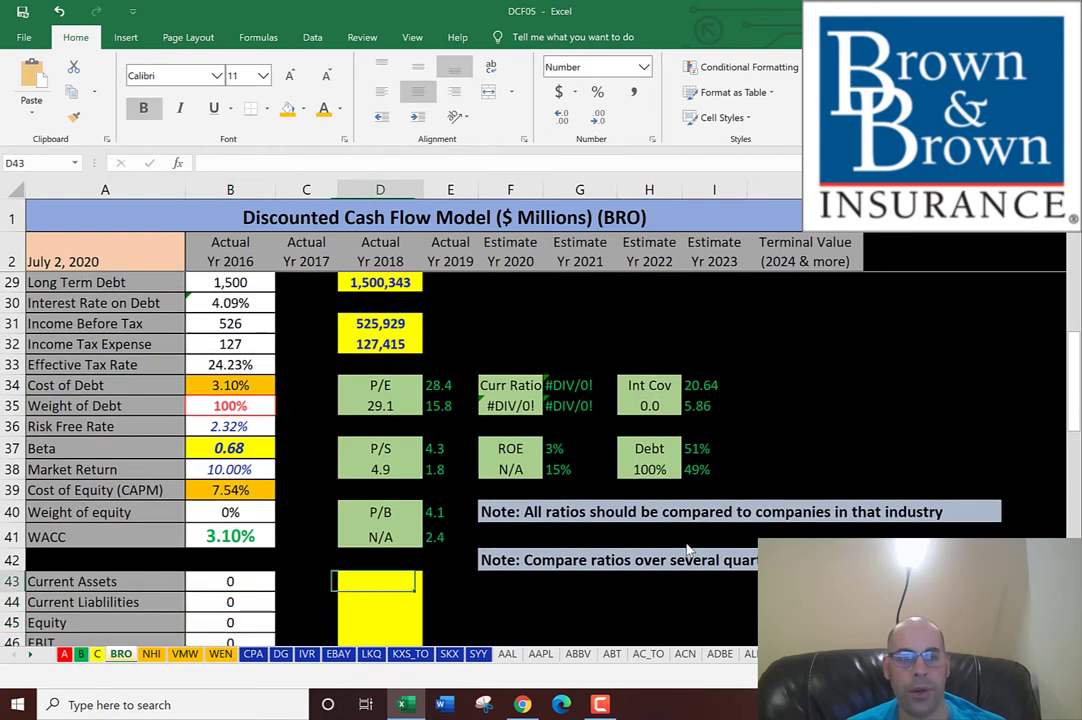
# Switch to Yahoo Finance, open Brown & Brown's annual balance sheet and expand the Assets breakdown
pyautogui.hotkey('alt', 'Tab')
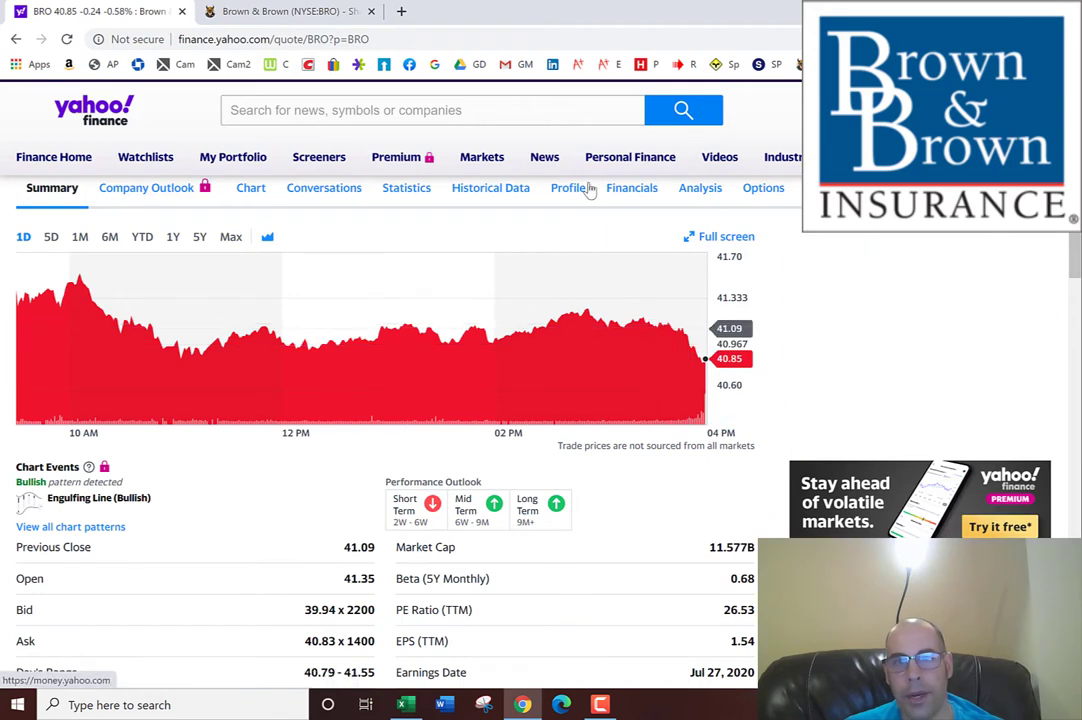
pyautogui.click(626, 191)
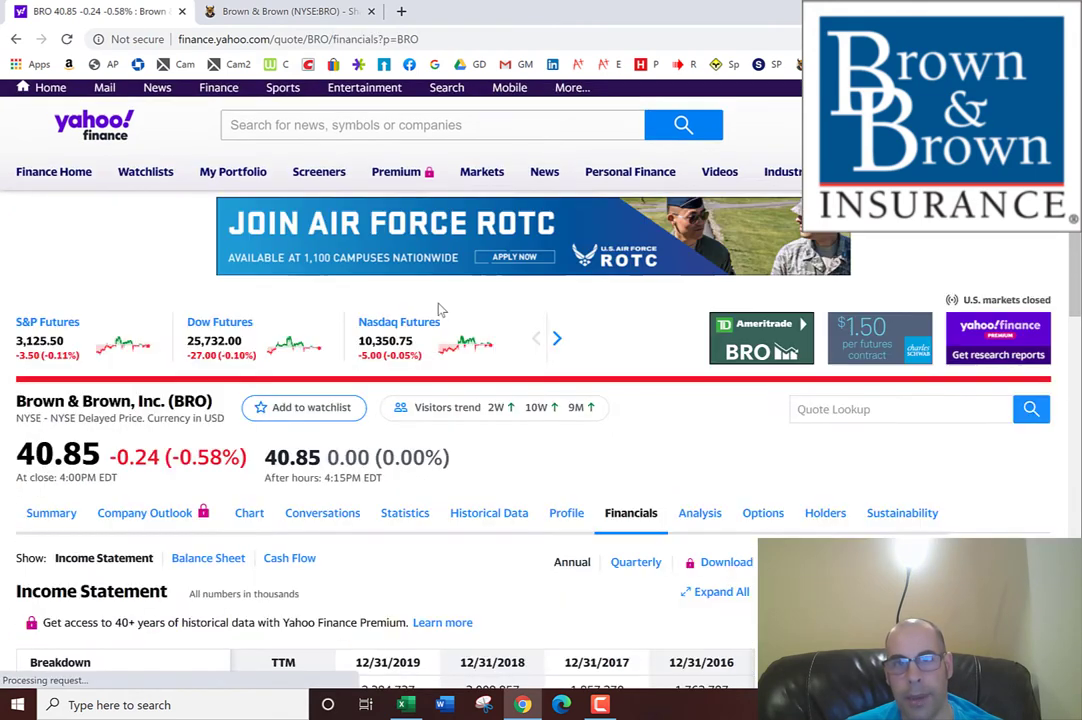
pyautogui.scroll(-1, 313, 450)
pyautogui.scroll(-3, 280, 440)
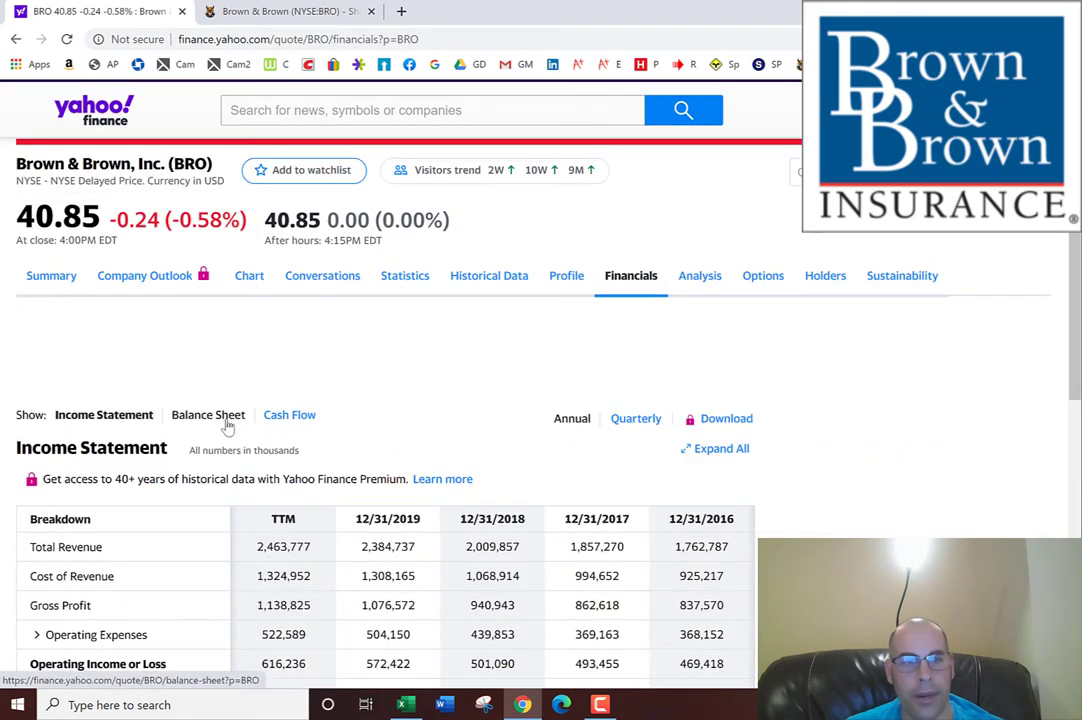
pyautogui.click(226, 418)
pyautogui.scroll(-2, 100, 450)
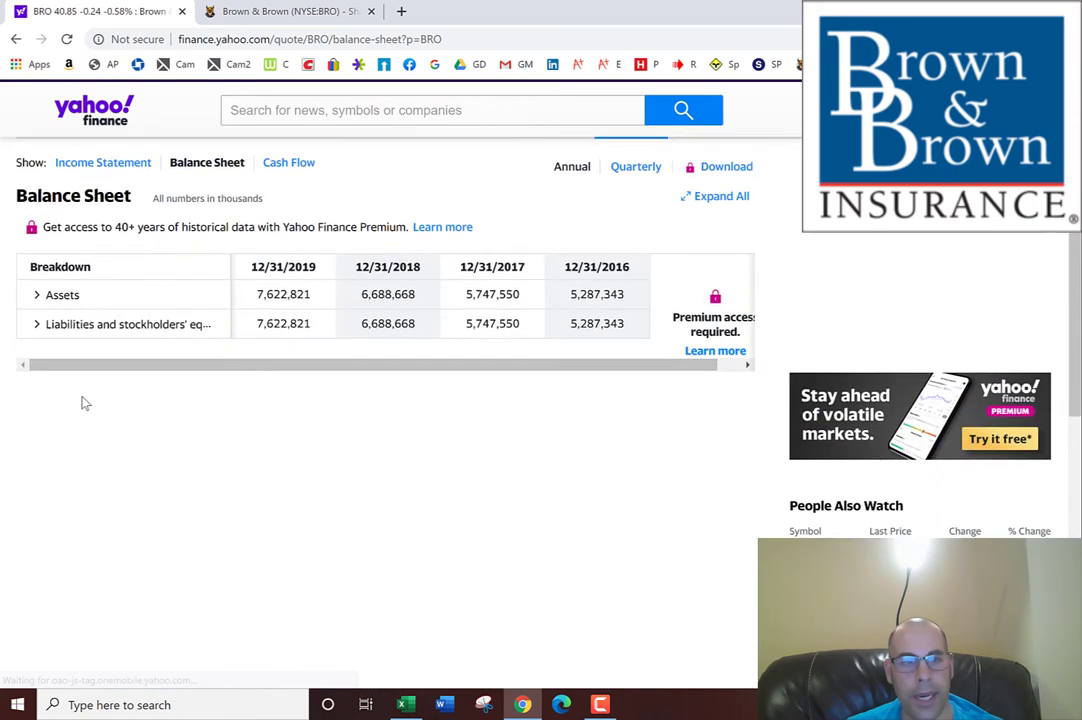
pyautogui.scroll(1, 82, 390)
pyautogui.click(37, 389)
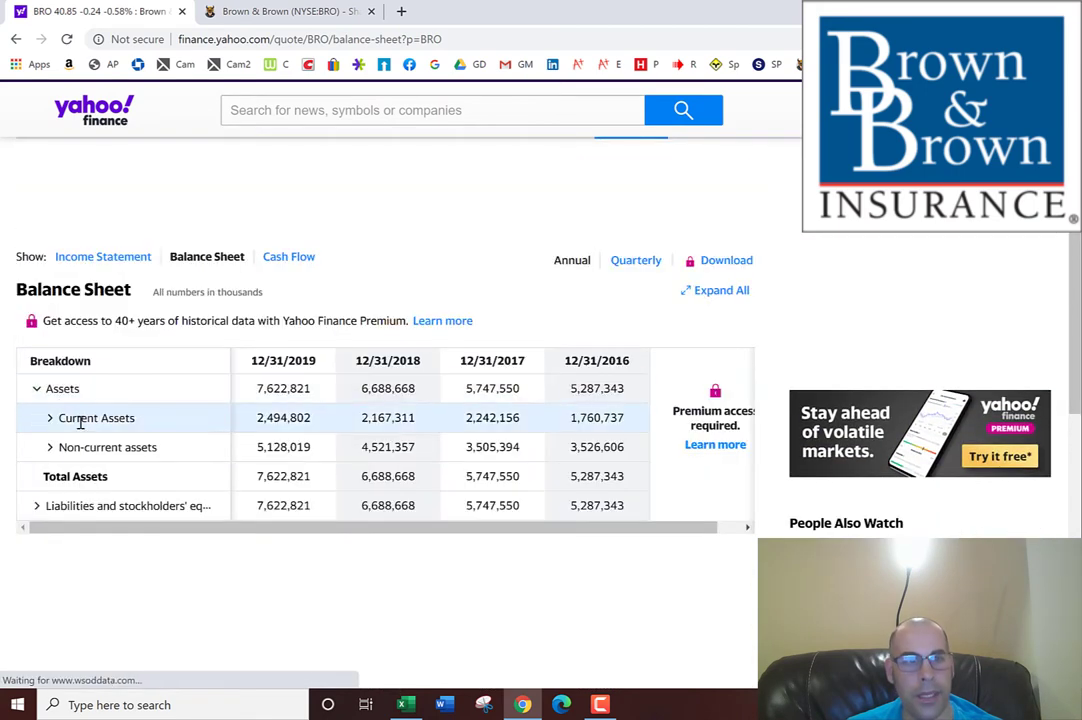
# Copy the 2019 current assets, 2,494,802, from Yahoo Finance into Excel cell D43
pyautogui.doubleClick(295, 417)
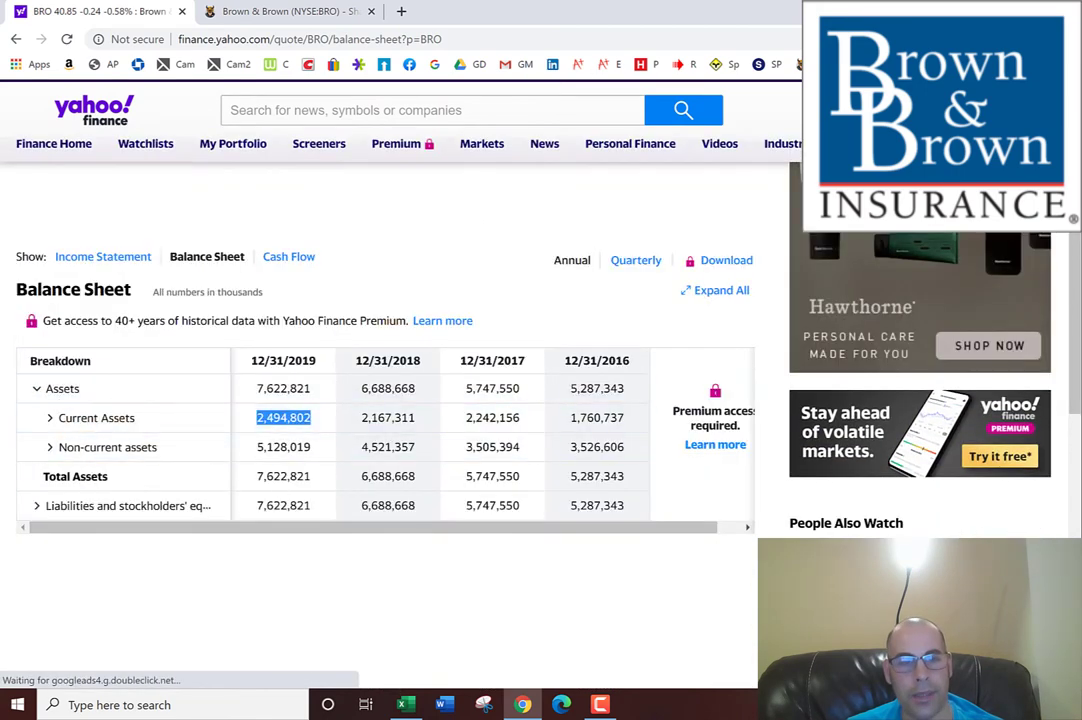
pyautogui.hotkey('alt', 'Tab')
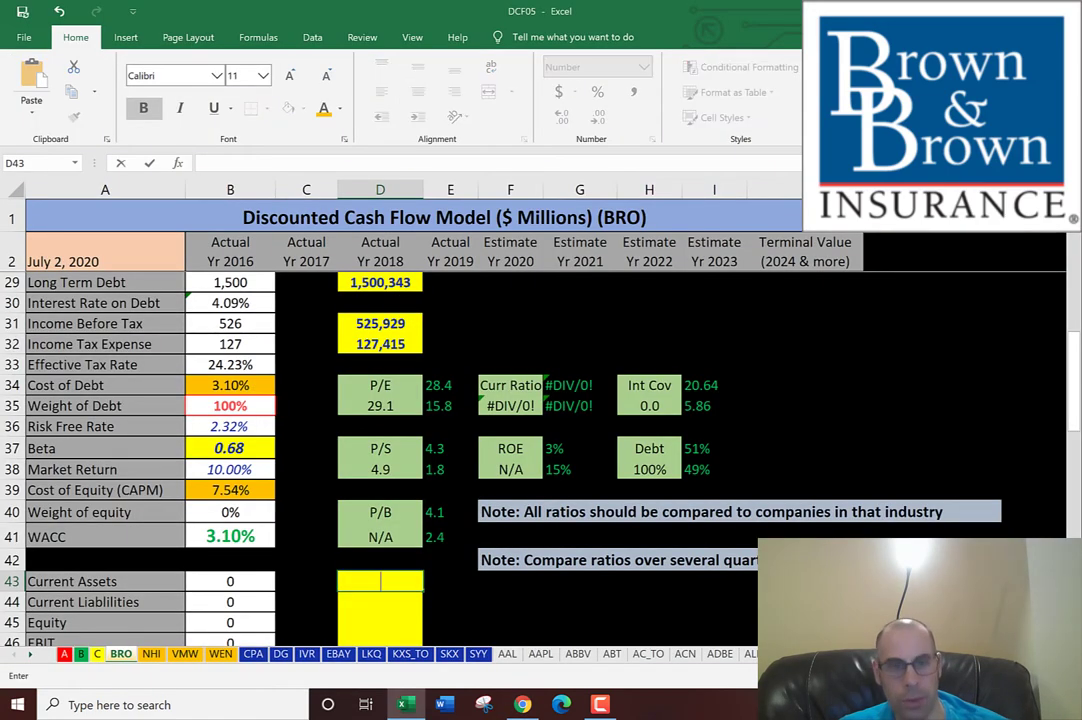
pyautogui.press('Return')
pyautogui.press('Return')
pyautogui.press('Return')
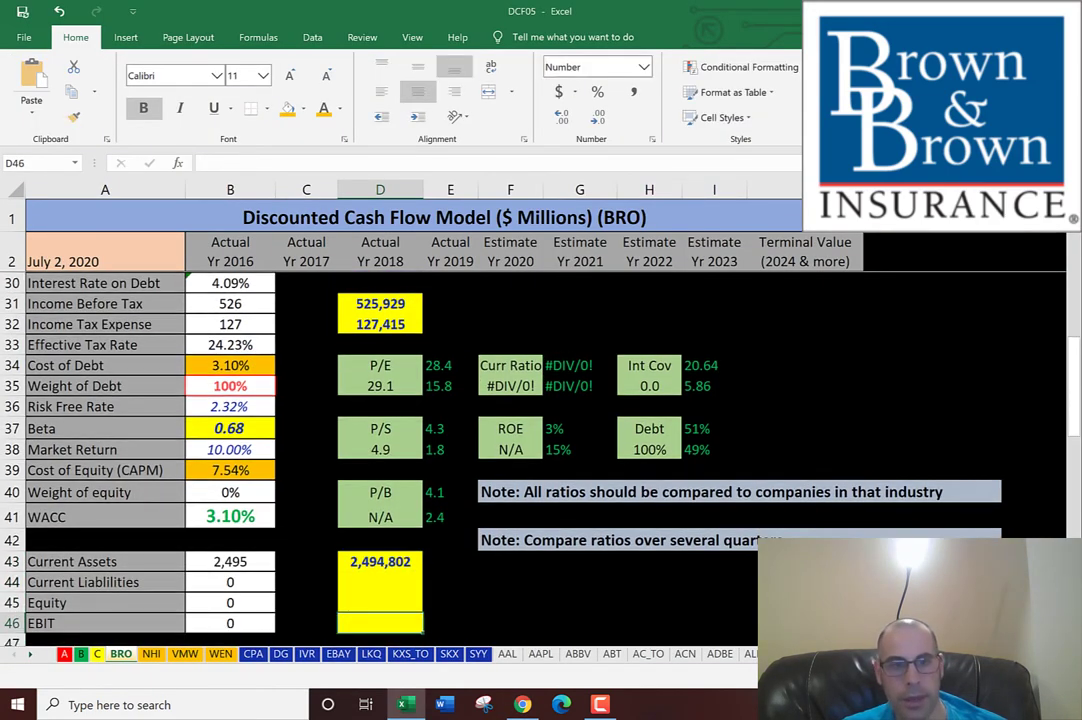
# Expand the liabilities on the Yahoo Finance balance sheet and copy the 2019 current liabilities, 2,045,361, into Excel cell D44
pyautogui.scroll(-1, 540, 450)
pyautogui.hotkey('alt', 'Tab')
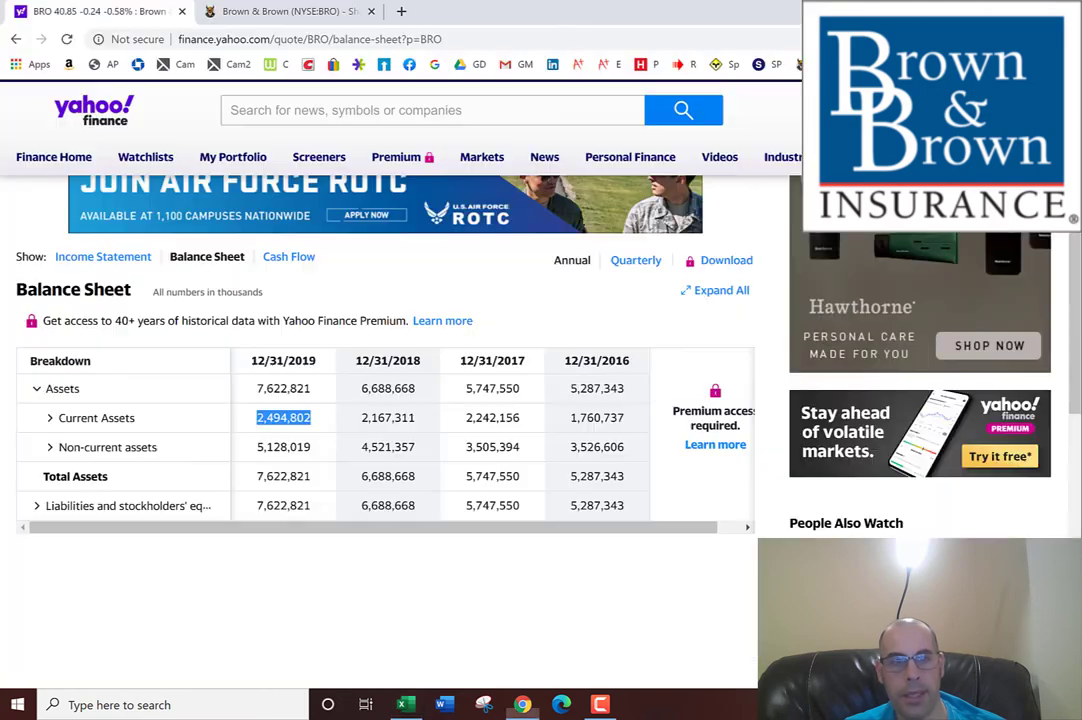
pyautogui.click(36, 510)
pyautogui.click(49, 535)
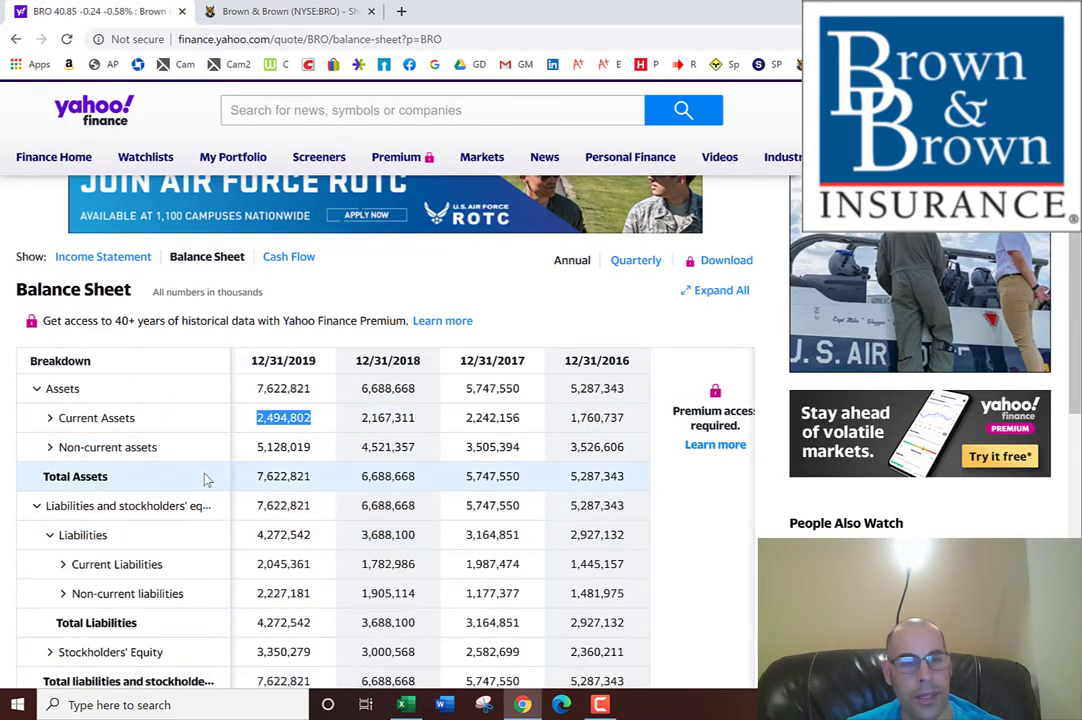
pyautogui.scroll(-1, 205, 479)
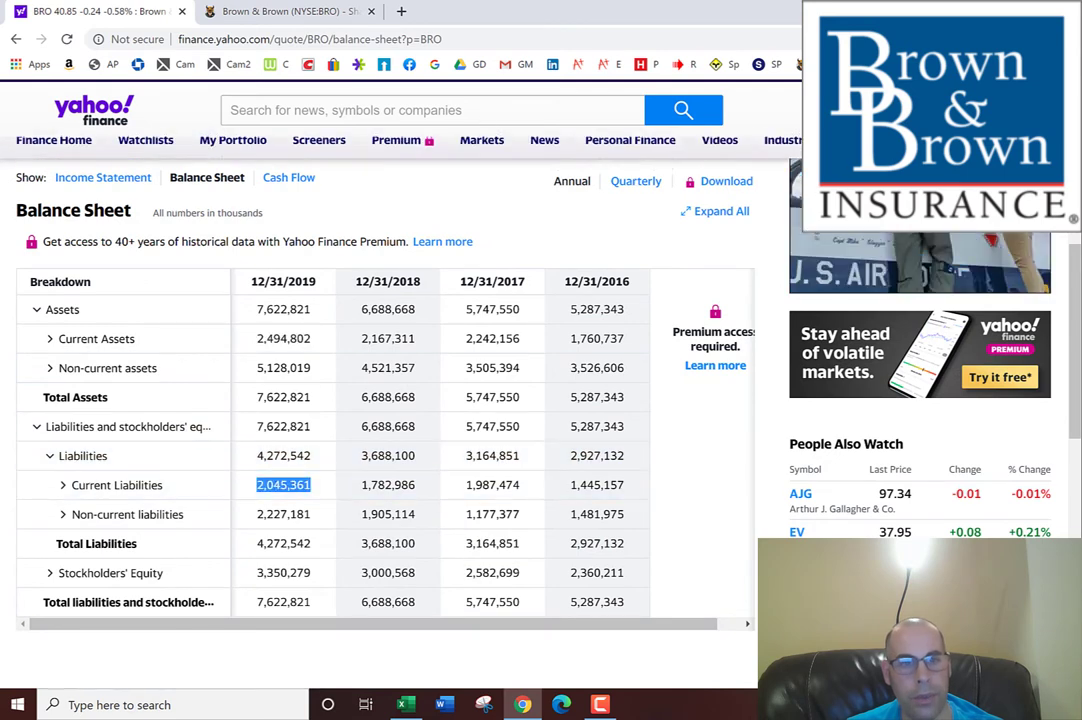
pyautogui.hotkey('alt', 'Tab')
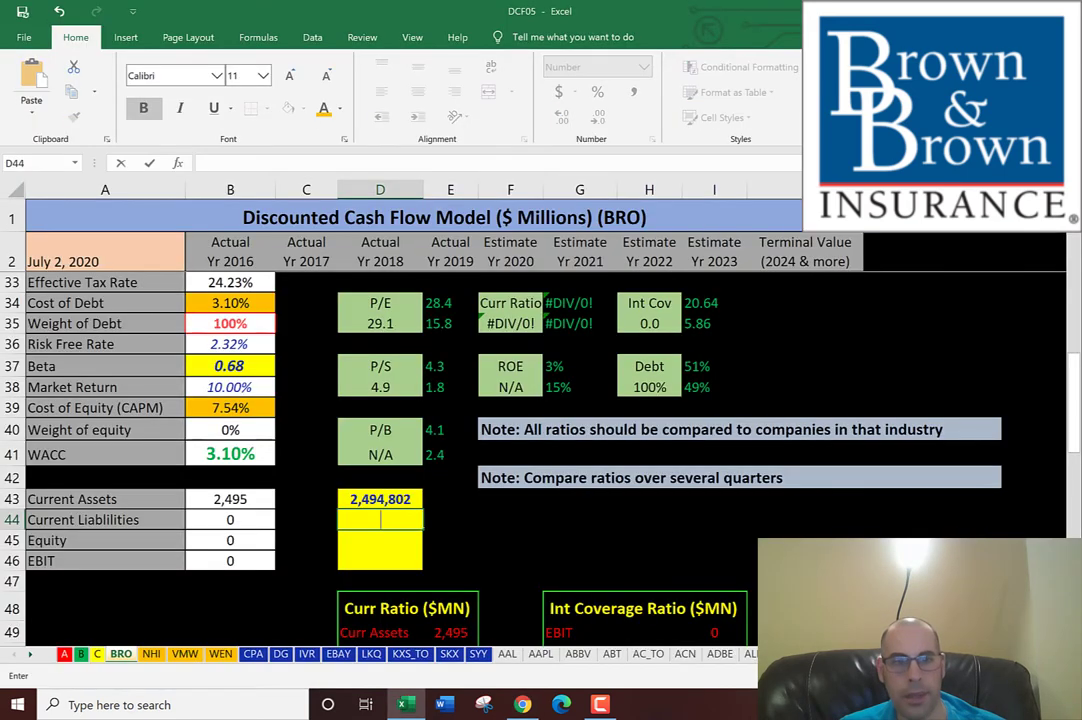
# Copy the 2019 stockholders' equity, 3,350,279, from the Yahoo Finance balance sheet into Excel cell D45
pyautogui.click(522, 704)
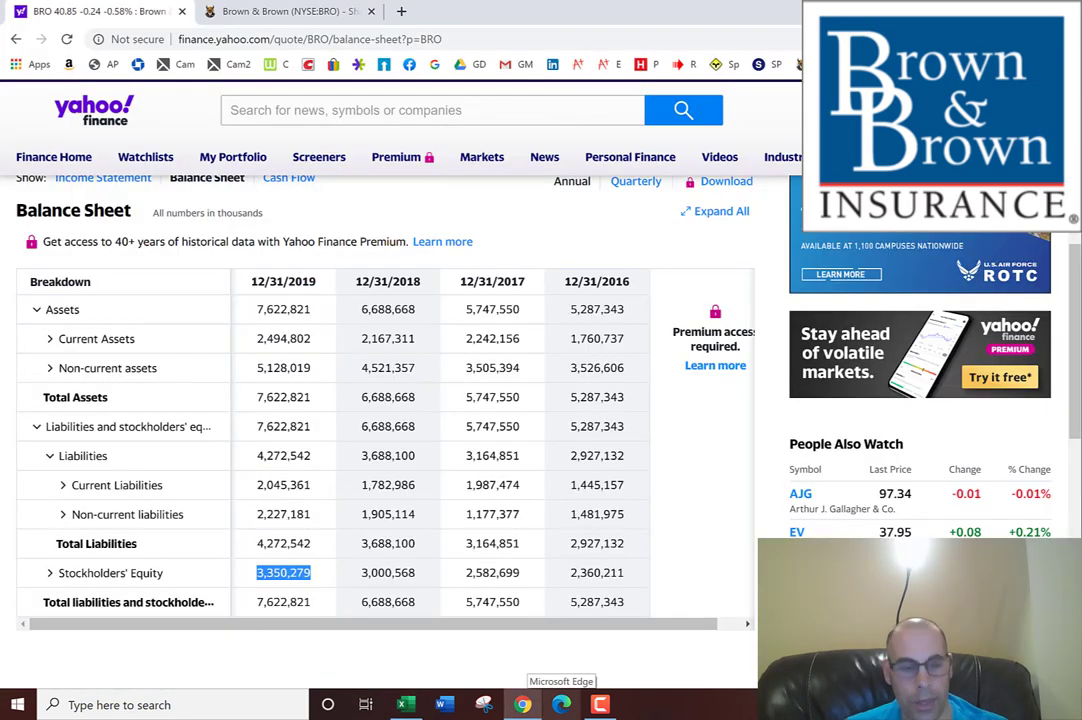
pyautogui.hotkey('alt', 'Tab')
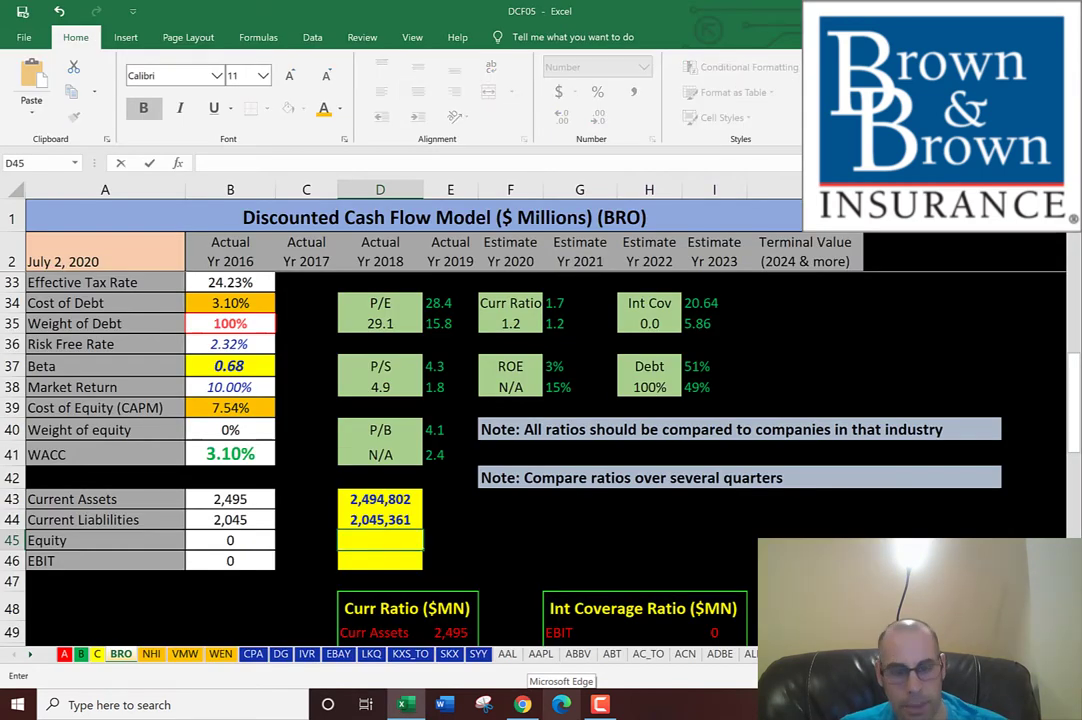
pyautogui.write('3,350,279')
pyautogui.press('Return')
# Open the Yahoo Finance income statement and copy the 2019 operating income, 572,422, into the EBIT input cell D46 in Excel
pyautogui.hotkey('alt', 'Tab')
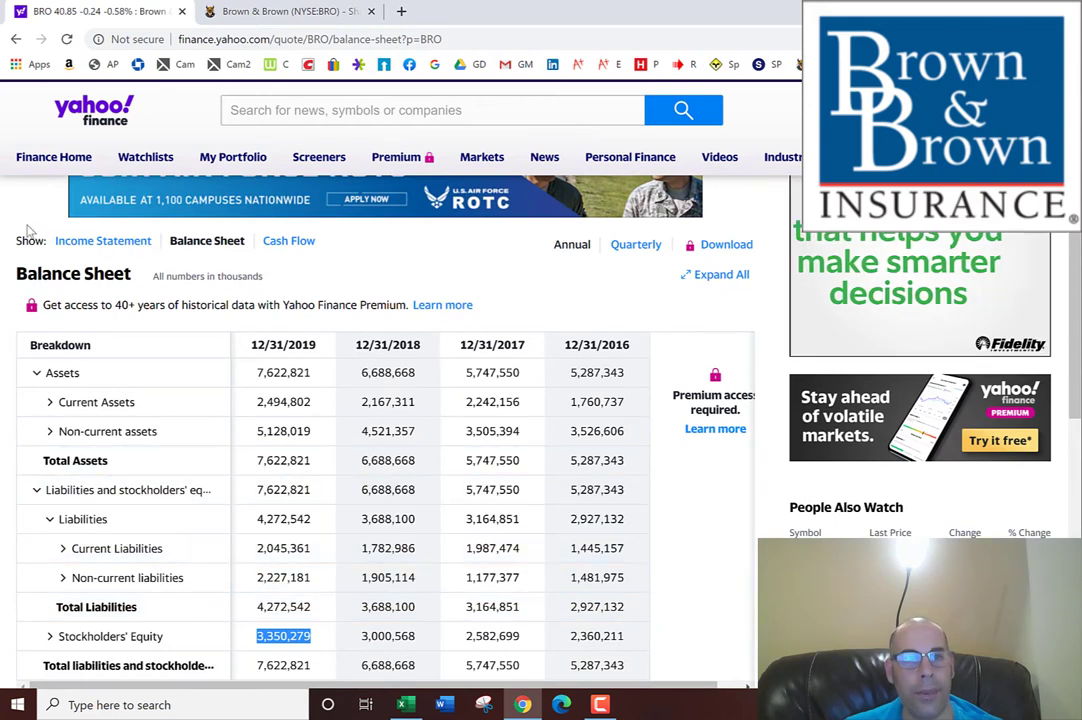
pyautogui.click(100, 243)
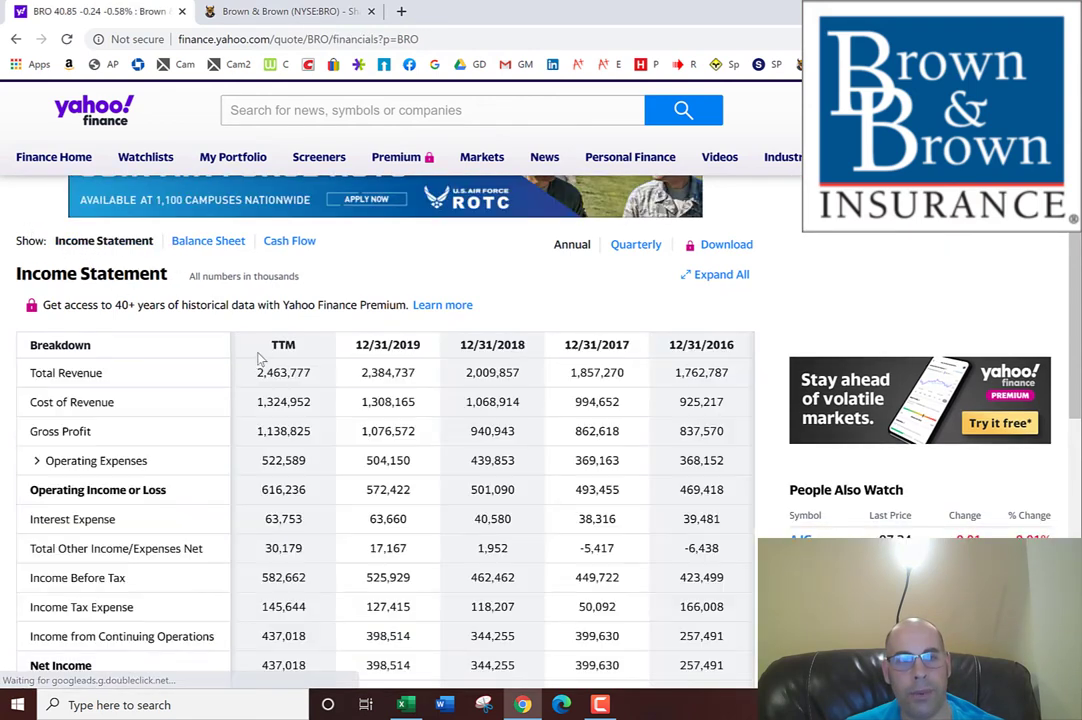
pyautogui.doubleClick(385, 489)
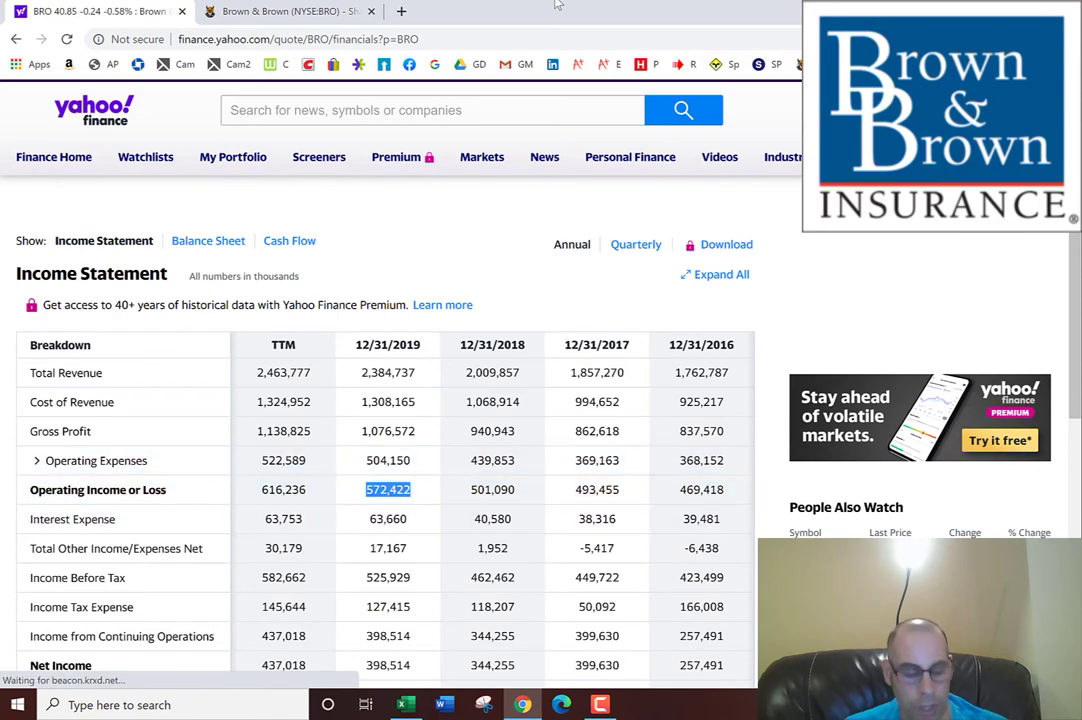
pyautogui.hotkey('alt', 'Tab')
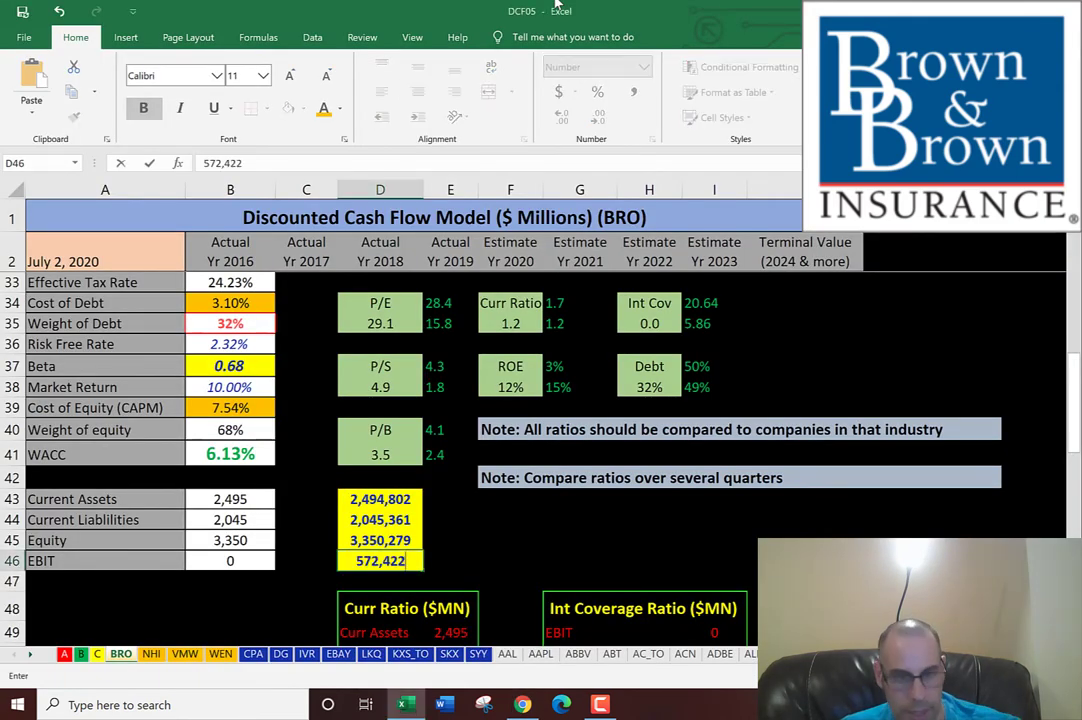
pyautogui.press('Return')
# Review the cost and weight of debt, the cost and weight of equity, and the WACC formula in column B
pyautogui.scroll(1, 230, 440)
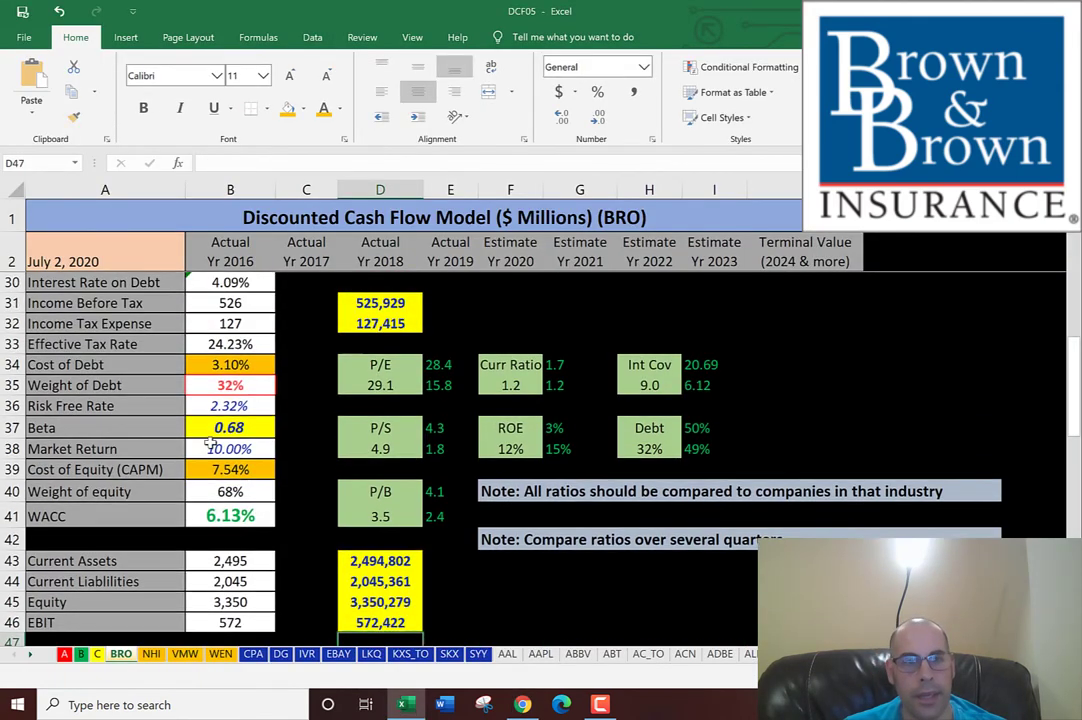
pyautogui.click(241, 367)
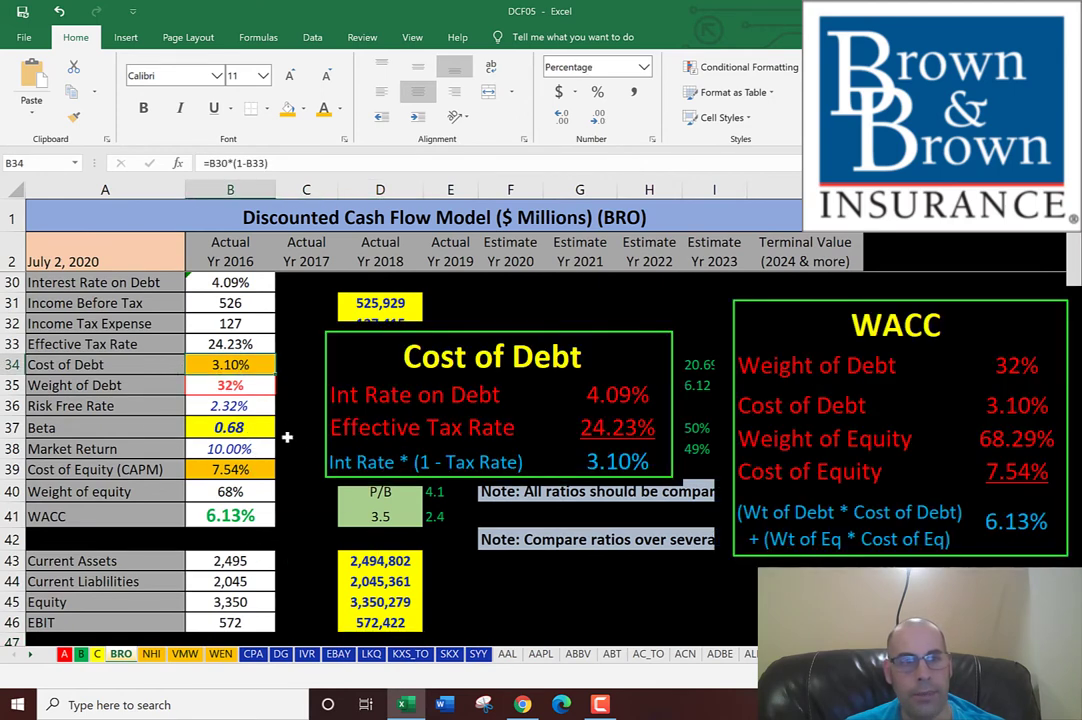
pyautogui.click(227, 385)
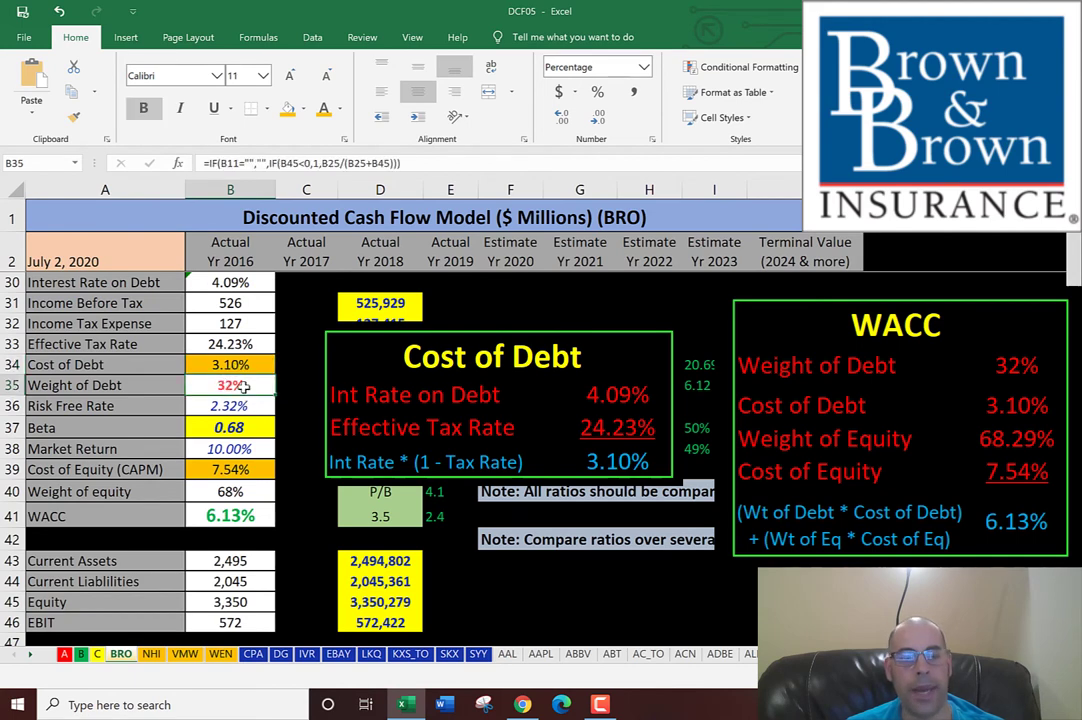
pyautogui.click(233, 466)
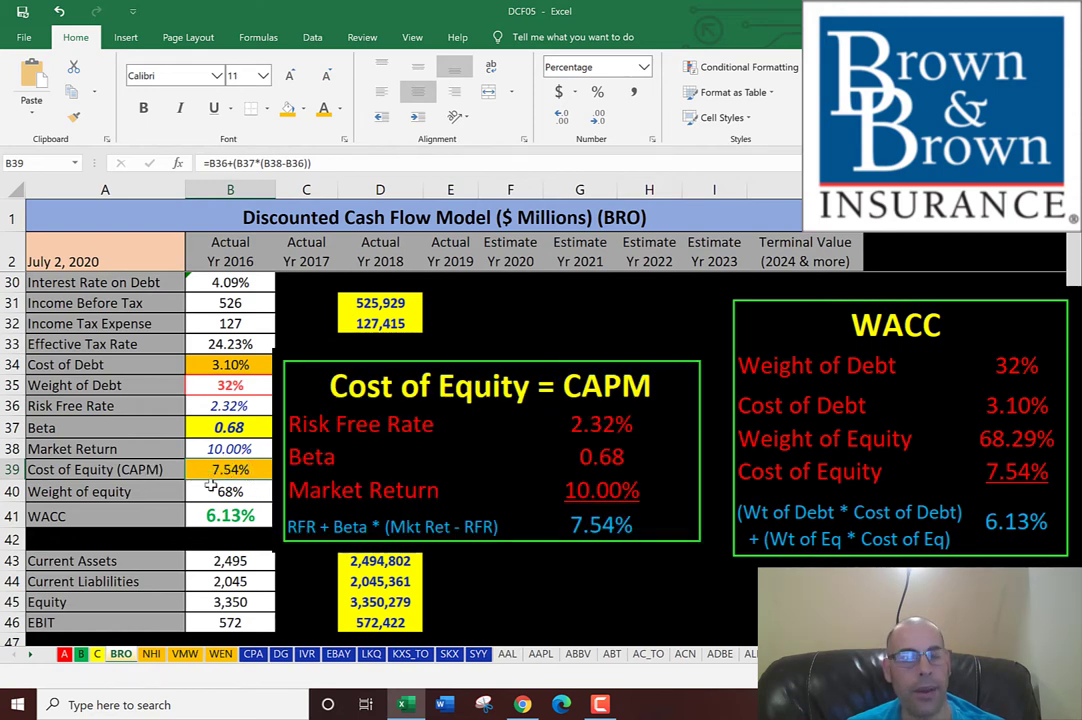
pyautogui.click(225, 491)
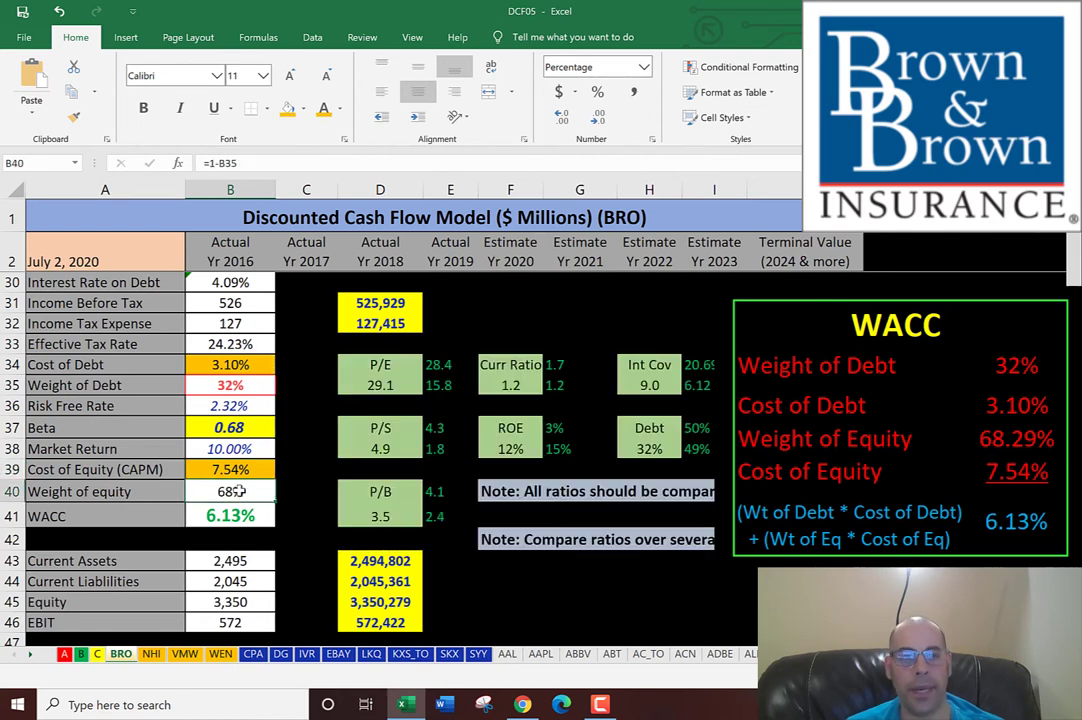
pyautogui.click(245, 516)
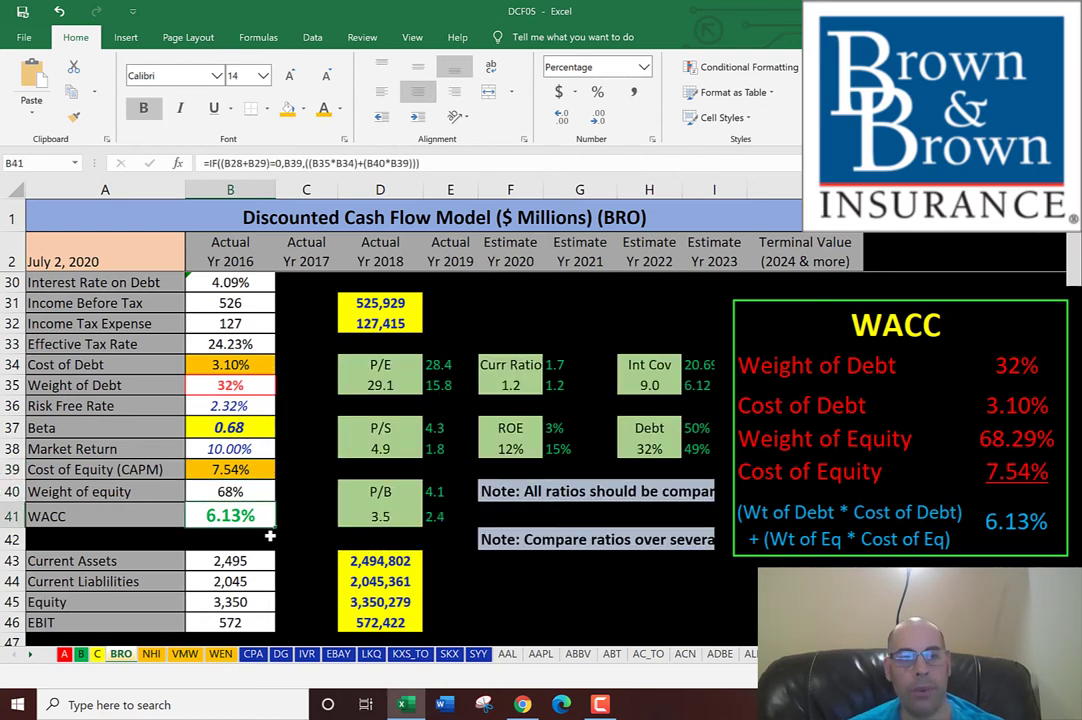
# Review the free cash flow estimates for 2020 to 2023 and the terminal value in row 3
pyautogui.scroll(9, 391, 469)
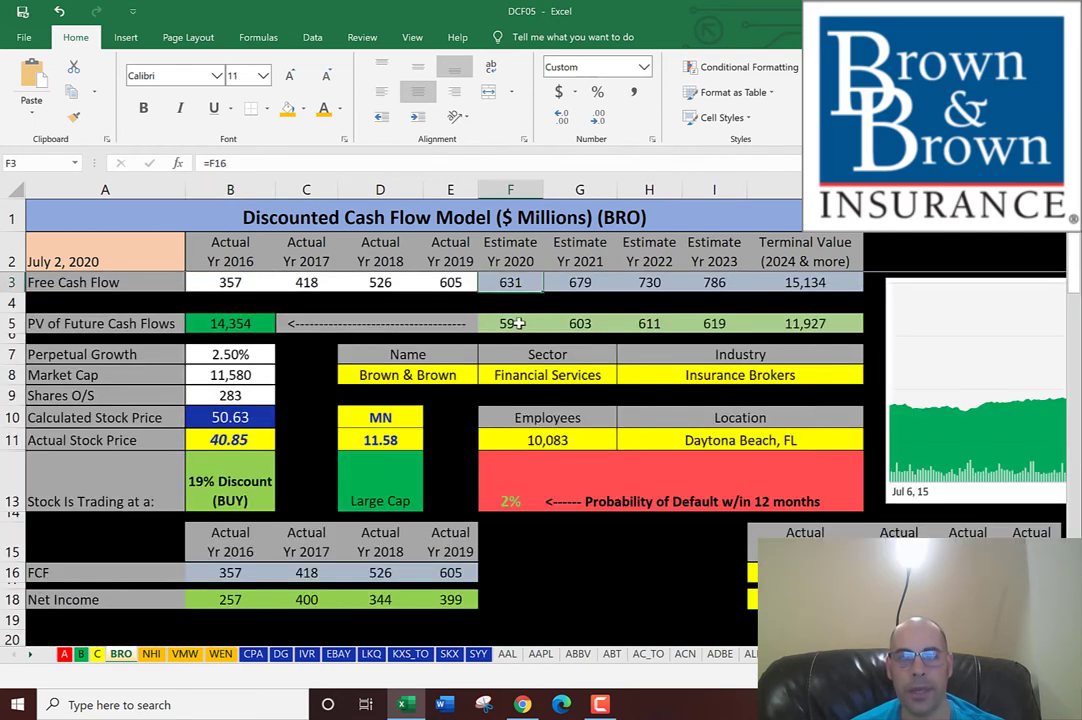
pyautogui.press('Right')
pyautogui.press('Right')
pyautogui.press('Right')
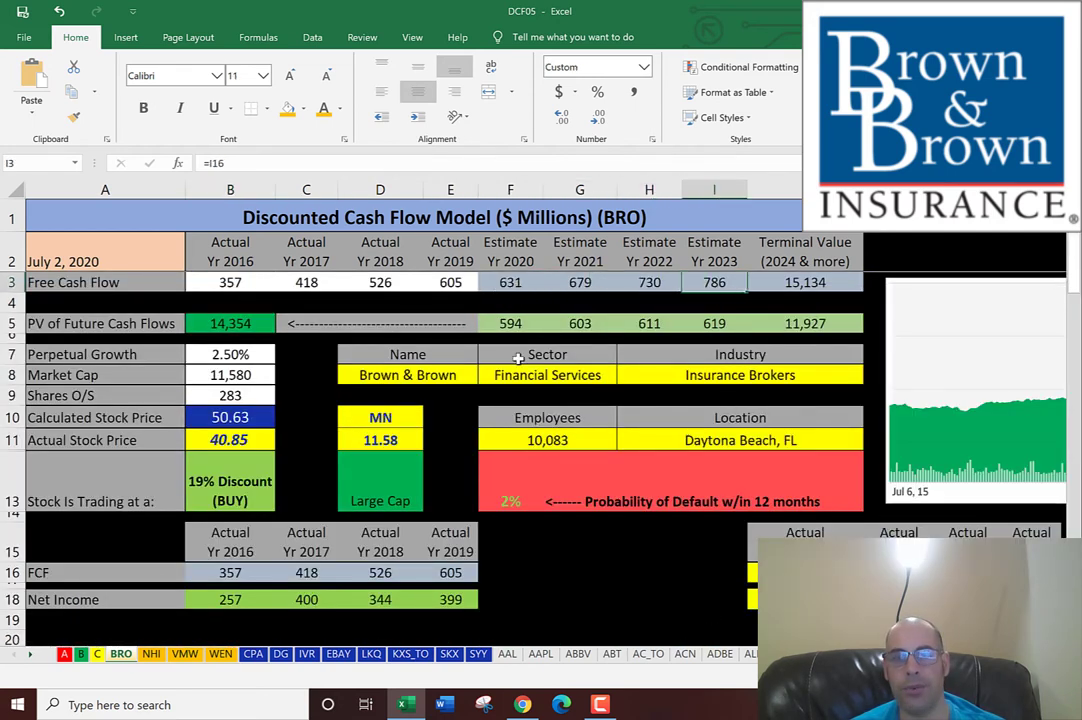
pyautogui.press('Right')
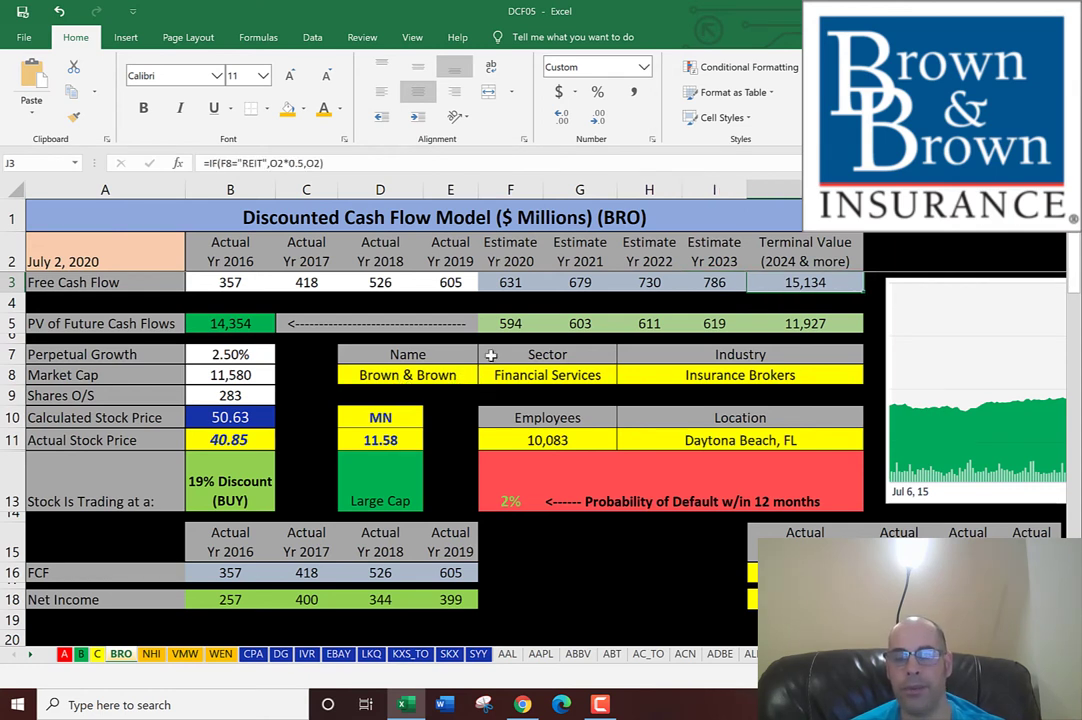
# Examine the present values of the estimated future cash flows in row 5, from 2023 back to 2020
pyautogui.press('Left')
pyautogui.press('Left')
pyautogui.press('Down')
pyautogui.press('Down')
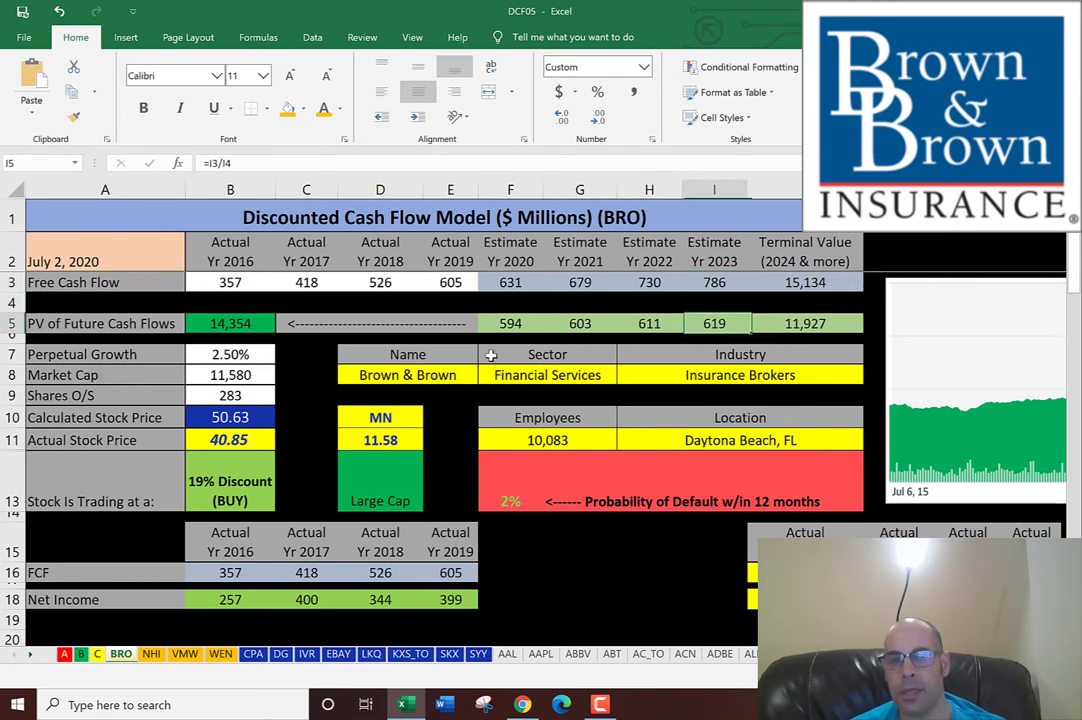
pyautogui.press('Left')
pyautogui.press('Left')
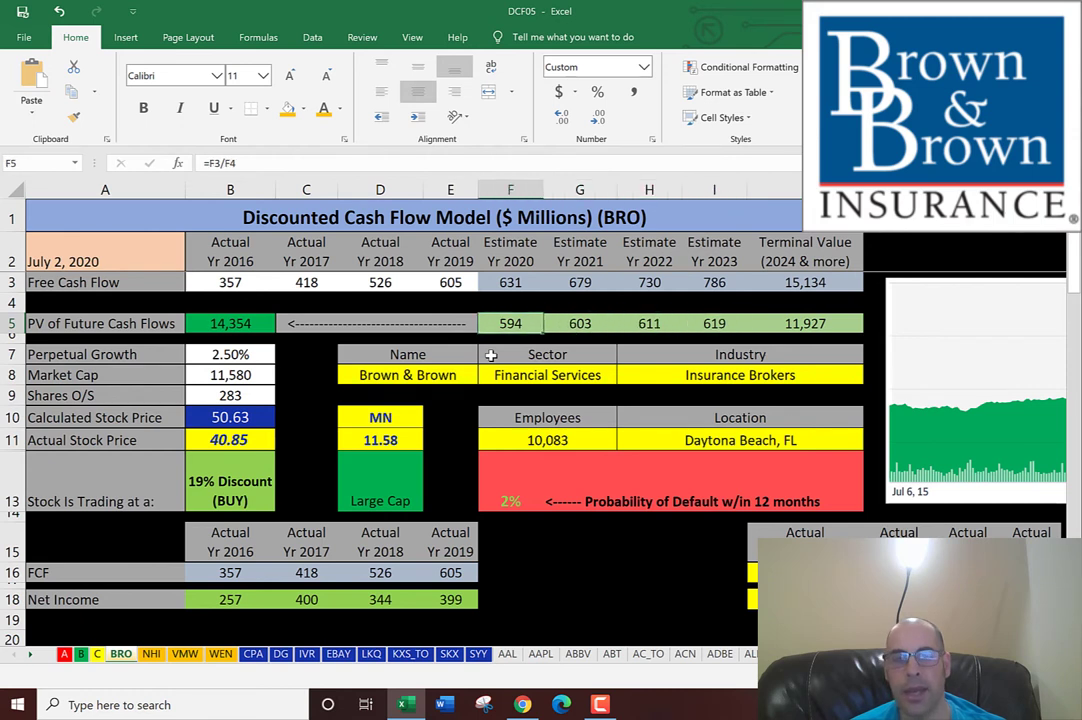
# Review the total present value of future cash flows in B5 and the calculated stock price formula in B10
pyautogui.press('Left')
pyautogui.press('Left')
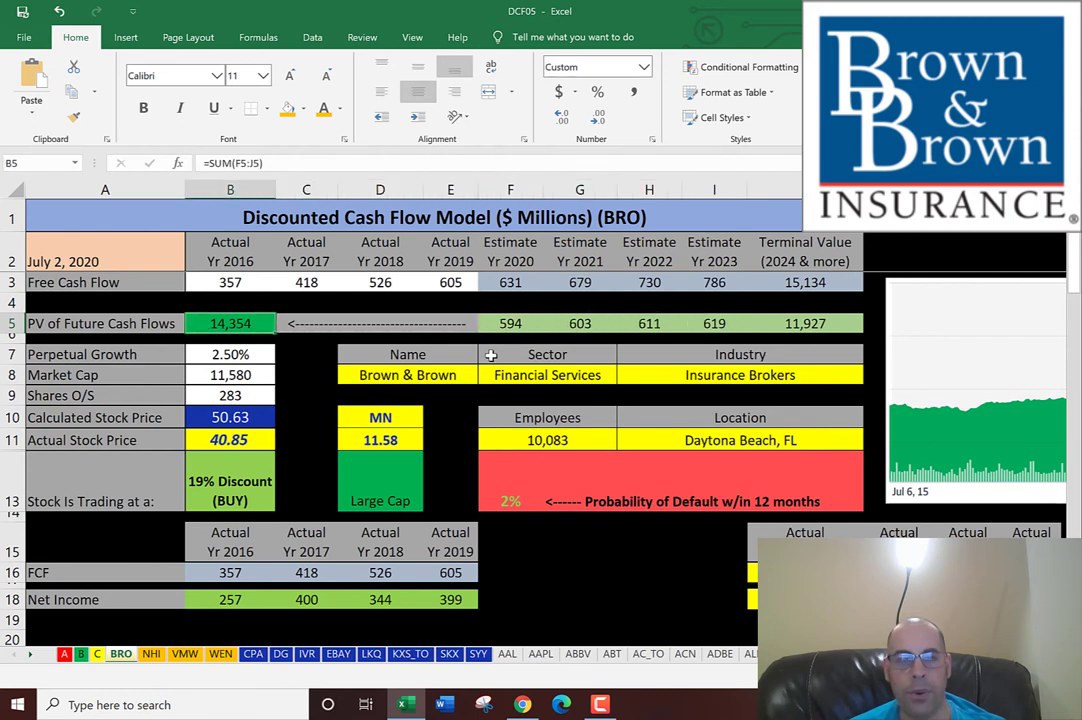
pyautogui.press('Up')
pyautogui.press('Up')
pyautogui.press('Down')
pyautogui.press('Down')
pyautogui.press('Down')
pyautogui.press('Down')
pyautogui.press('Down')
pyautogui.press('Down')
pyautogui.press('Down')
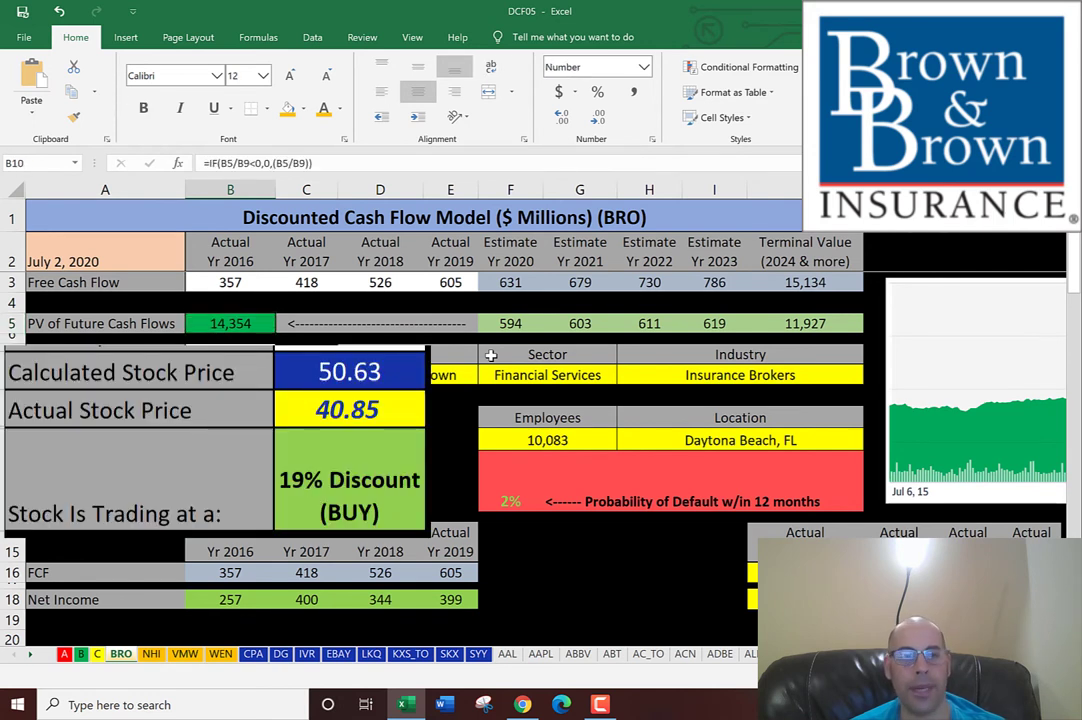
# Check the actual stock price in B11 and the discount or premium formula in B13
pyautogui.press('Down')
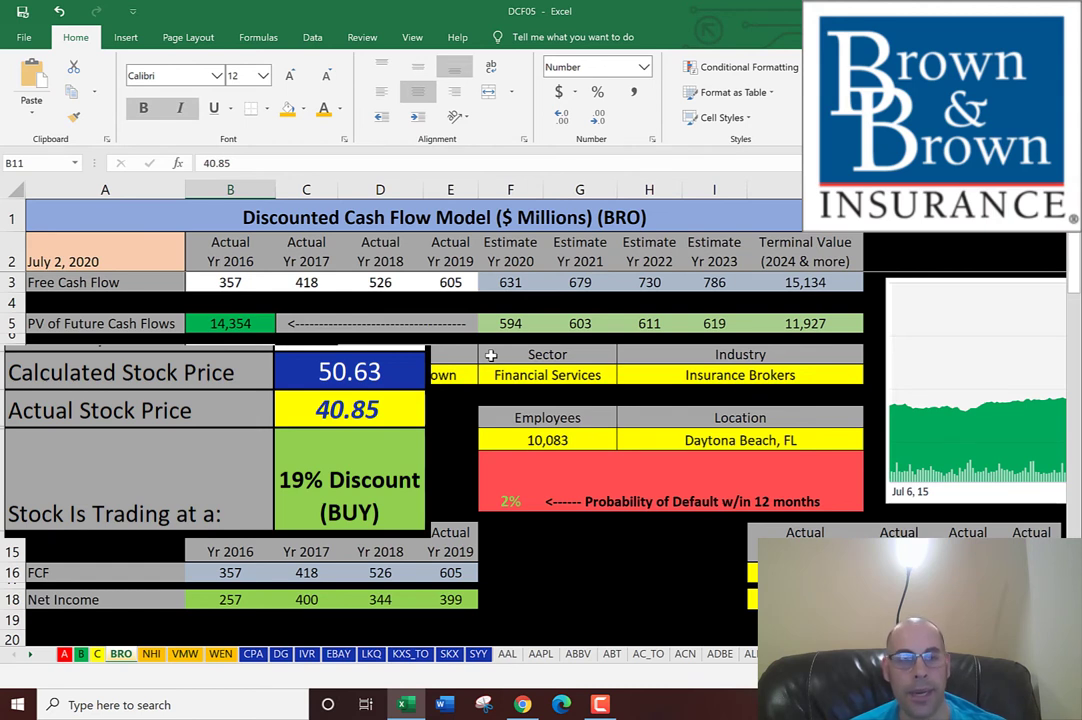
pyautogui.press('Down')
pyautogui.press('Down')
pyautogui.press('Down')
pyautogui.press('Up')
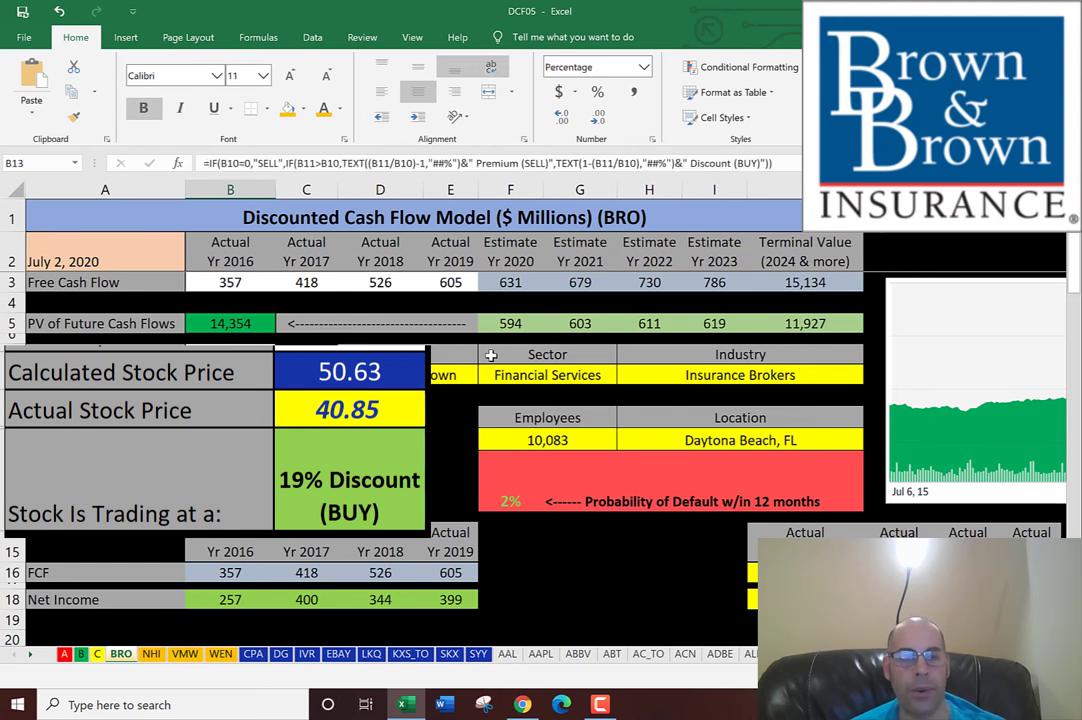
# Switch to the browser to check Simply Wall St's share price versus fair value for Brown & Brown, and return to Excel
pyautogui.hotkey('alt', 'Tab')
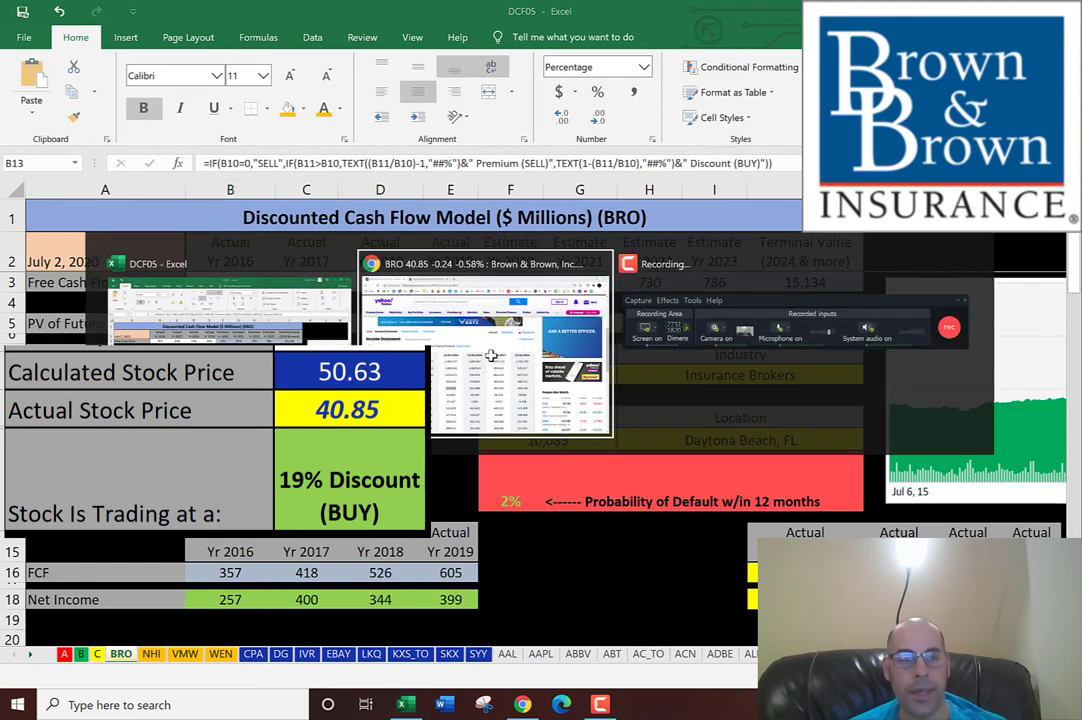
pyautogui.hotkey('ctrl', 'Tab')
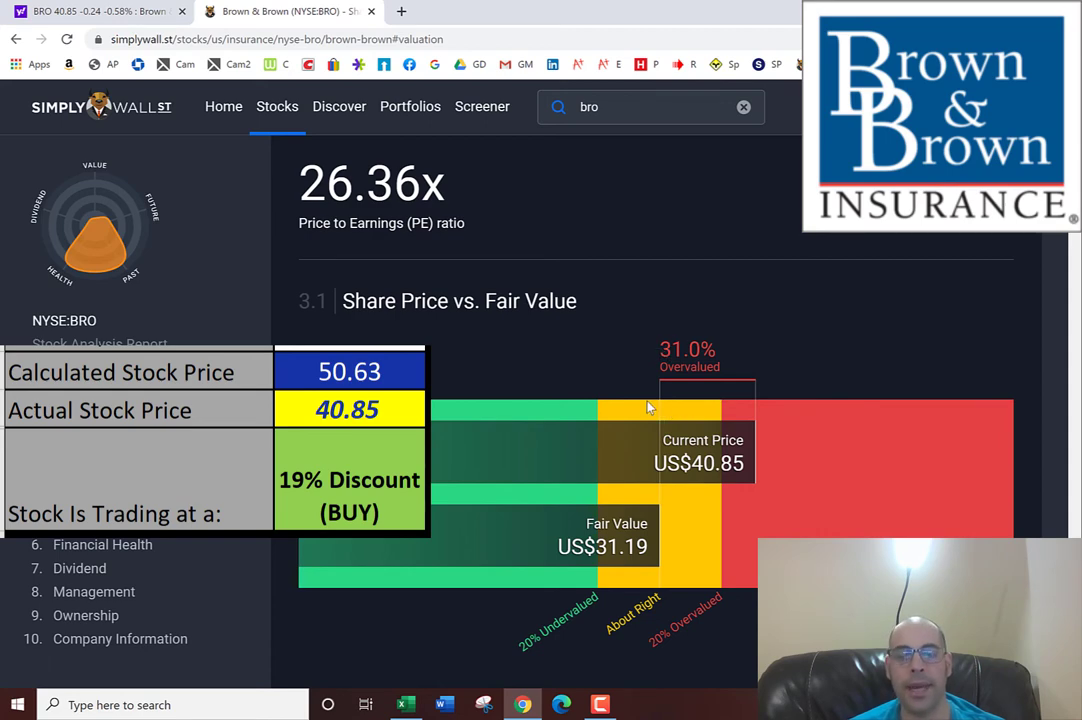
pyautogui.hotkey('alt', 'Tab')
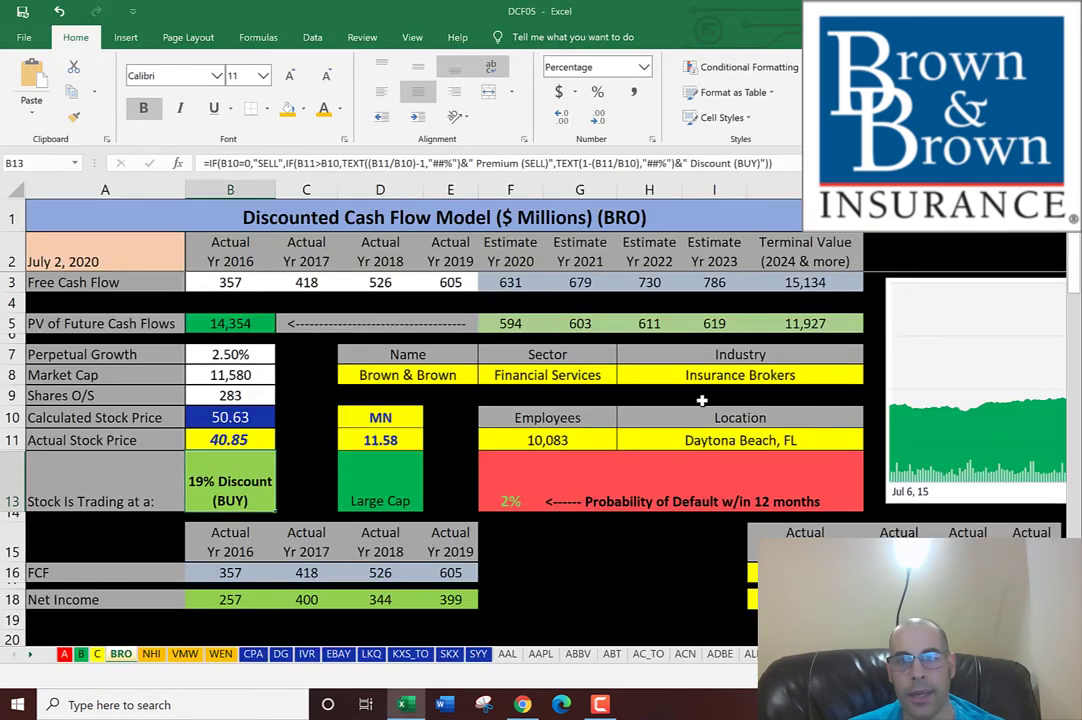
# Move the stock price chart picture beside the column B valuation figures, so its left edge starts at column C
pyautogui.click(900, 400)
pyautogui.moveTo(887, 400); pyautogui.dragTo(321, 398)
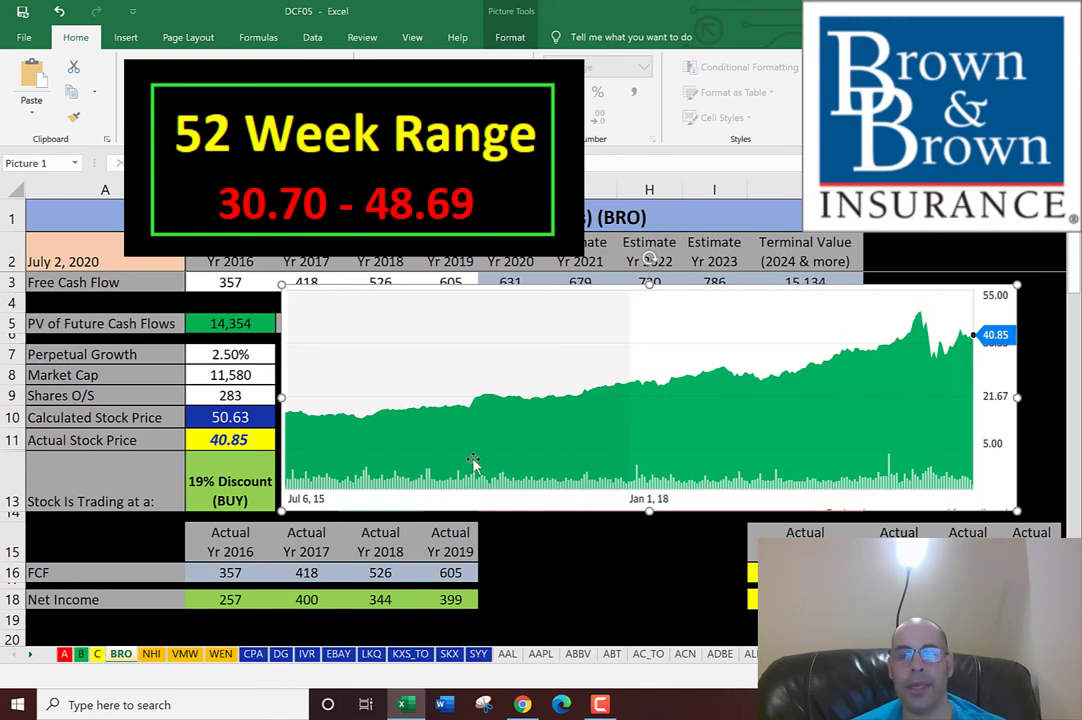
# Examine the P/E, P/S, P/B, current, interest coverage and debt ratios and their comparison values in rows 34 to 41
pyautogui.scroll(-2, 488, 435)
pyautogui.scroll(-7, 488, 435)
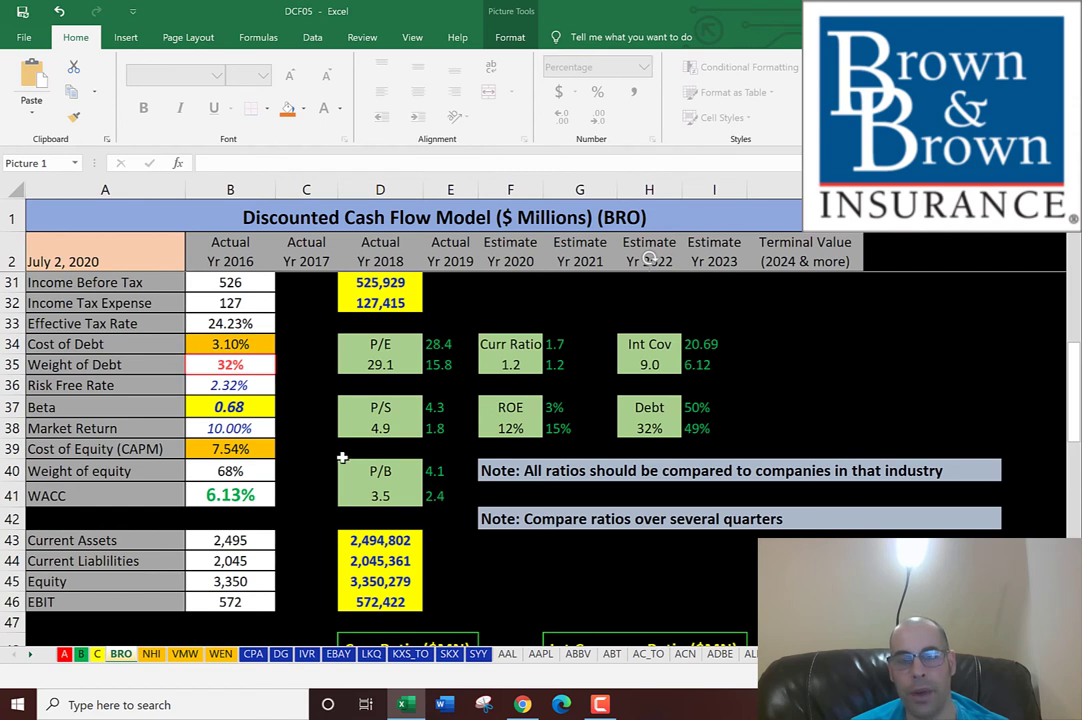
pyautogui.click(379, 369)
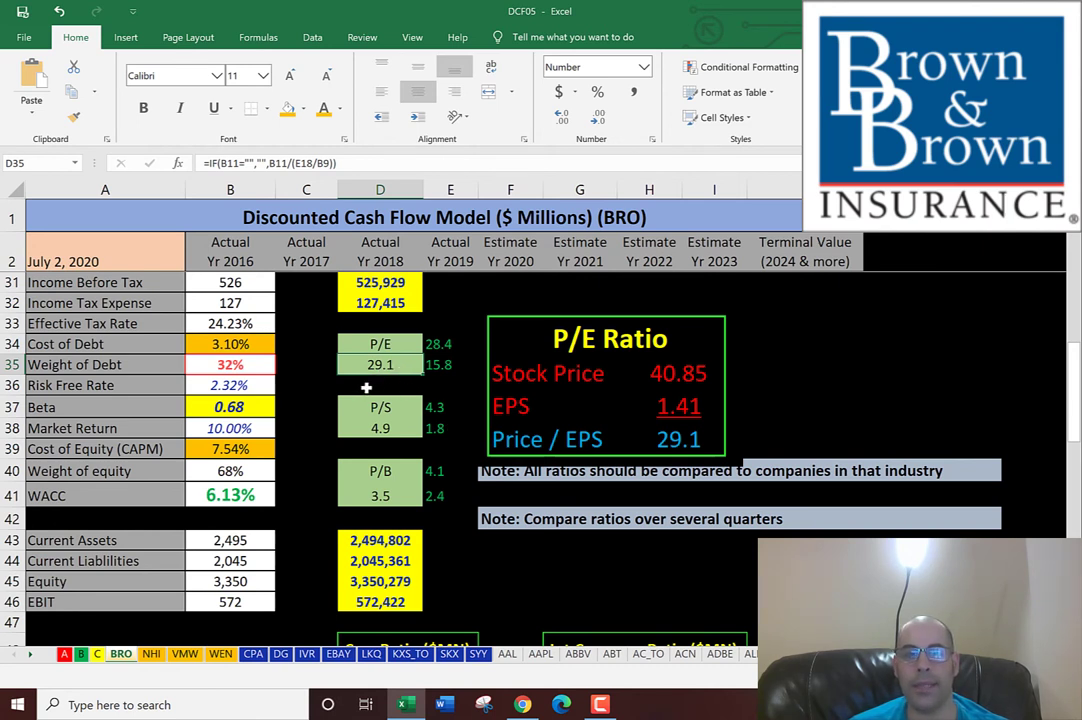
pyautogui.click(447, 366)
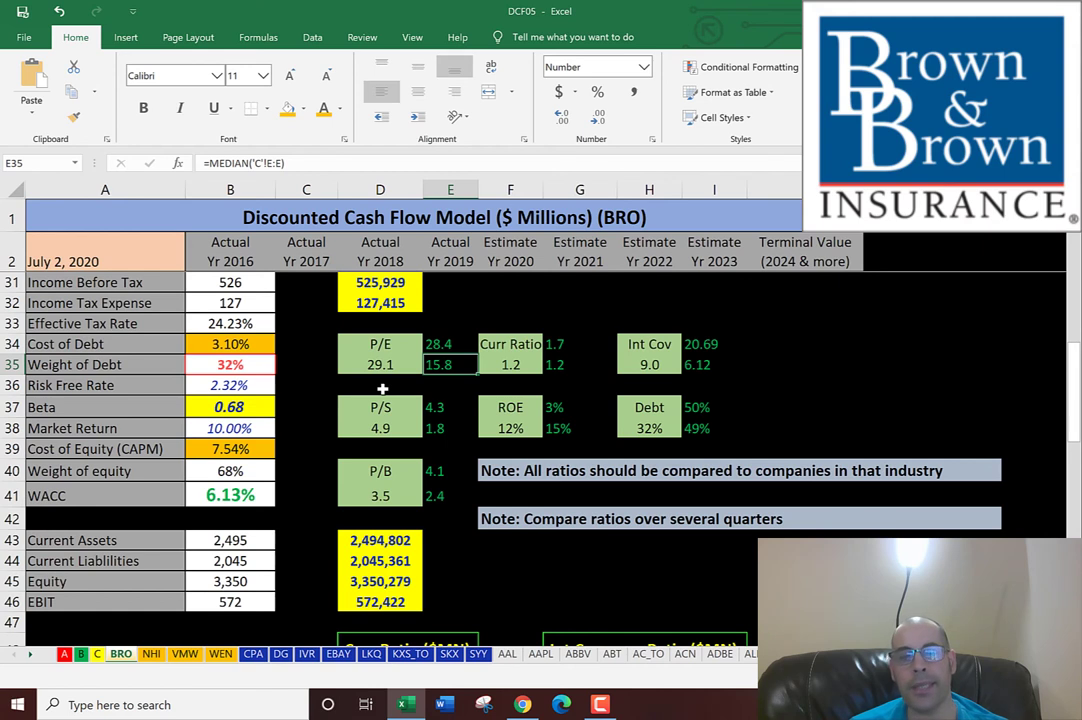
pyautogui.click(386, 420)
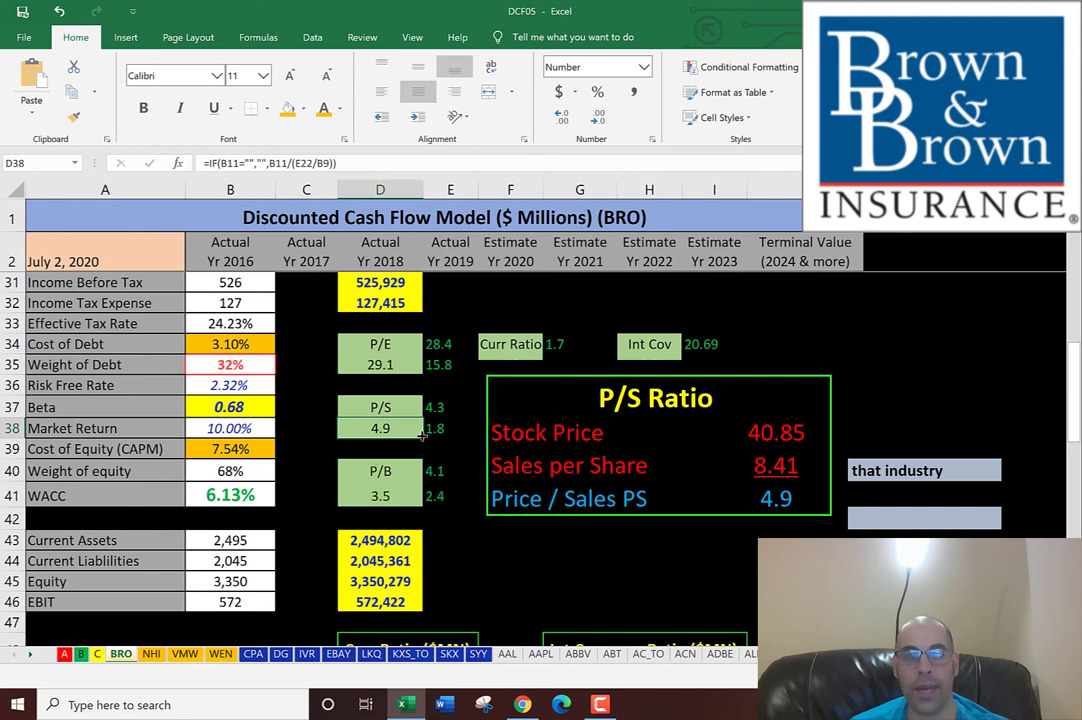
pyautogui.scroll(-2, 365, 367)
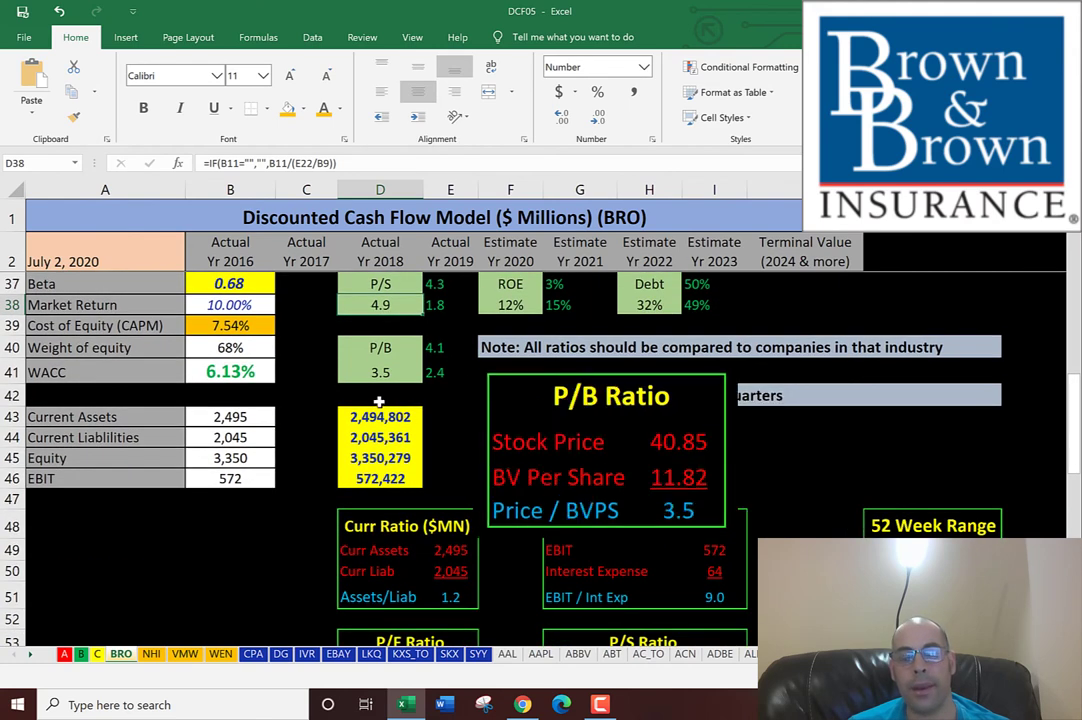
pyautogui.scroll(2, 379, 401)
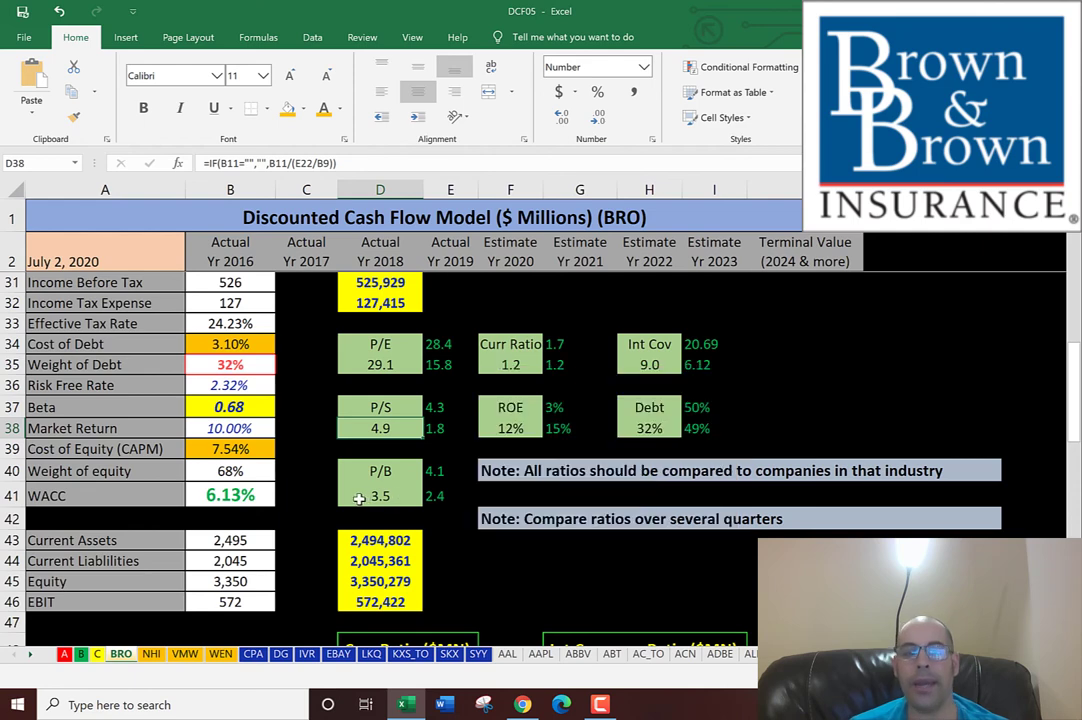
pyautogui.click(517, 366)
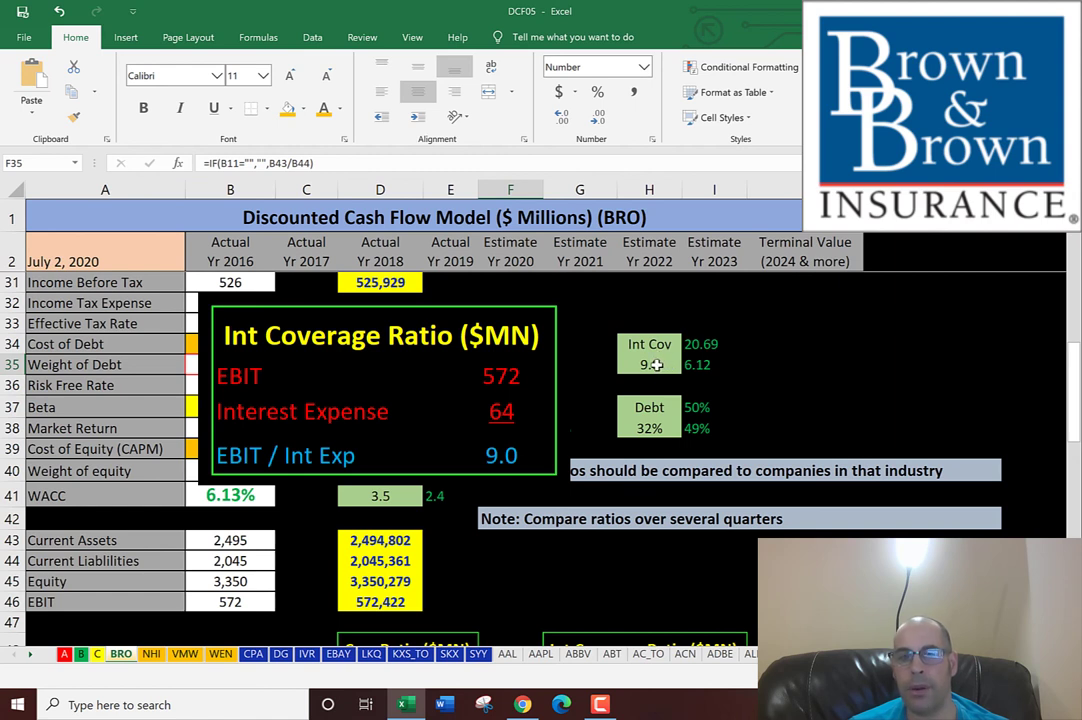
pyautogui.click(649, 428)
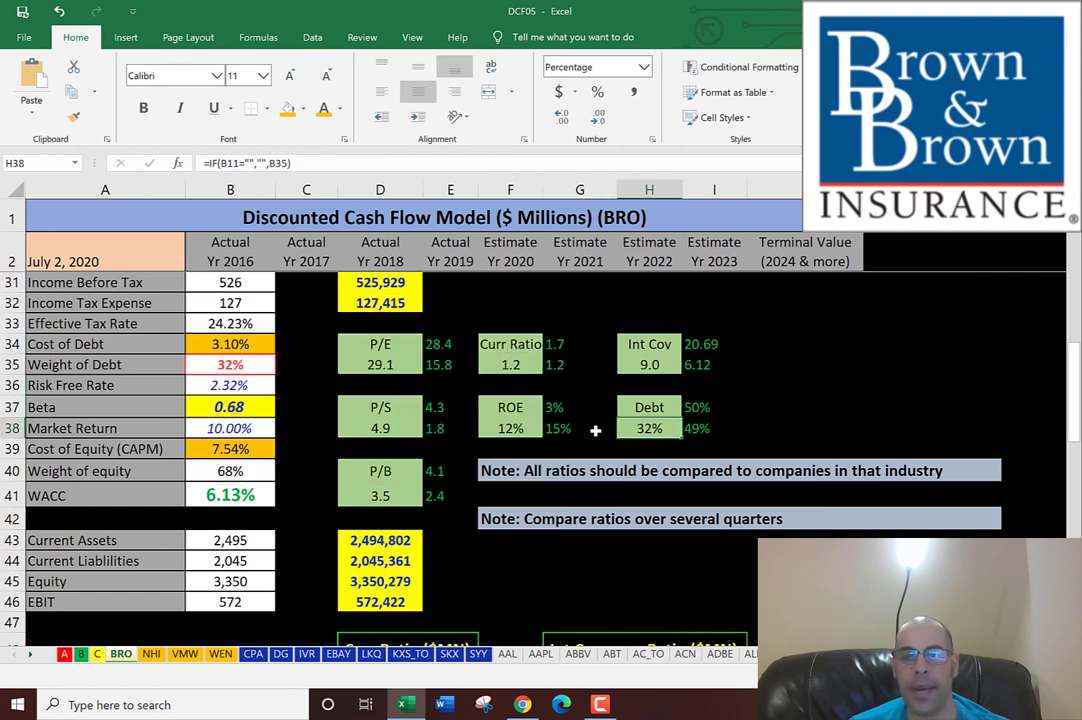